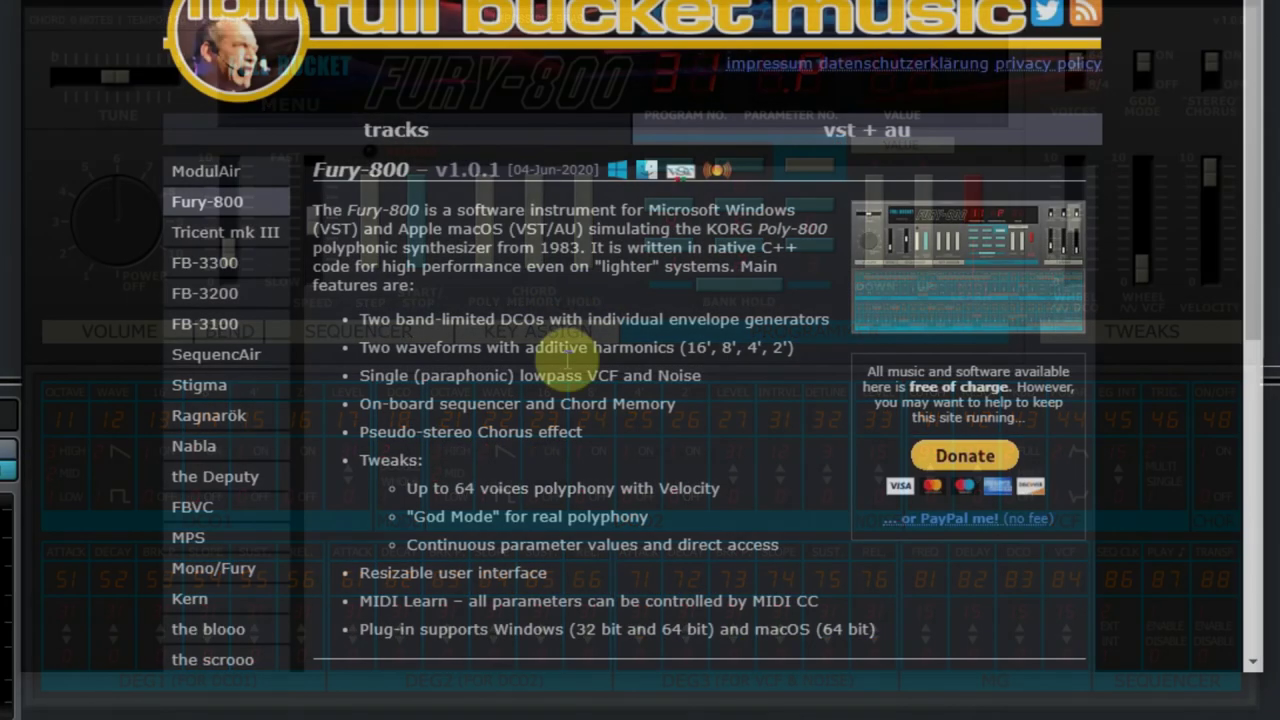
# Scroll the Fury-800 product page down to the feature list and download links
pyautogui.scroll(-4, 555, 286)
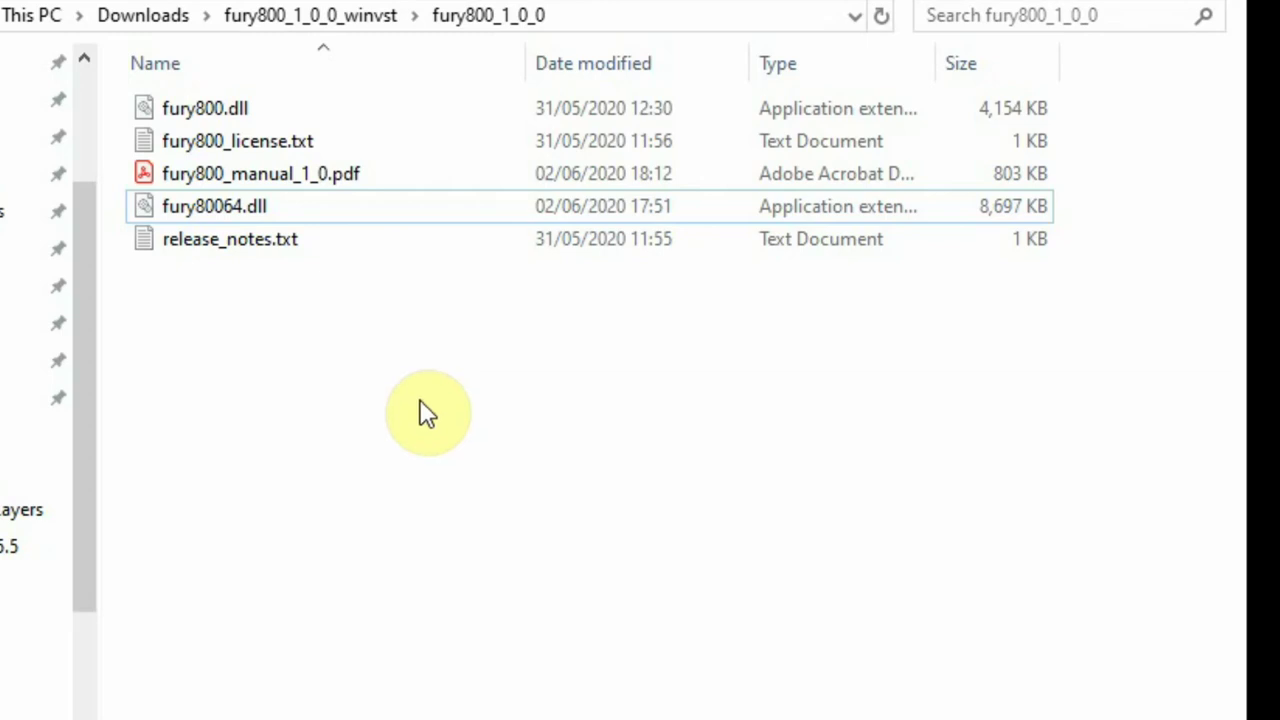
# Select fury80064.dll, after comparing it with the 32-bit fury800.dll, and copy it
pyautogui.click(227, 206)
pyautogui.click(236, 208)
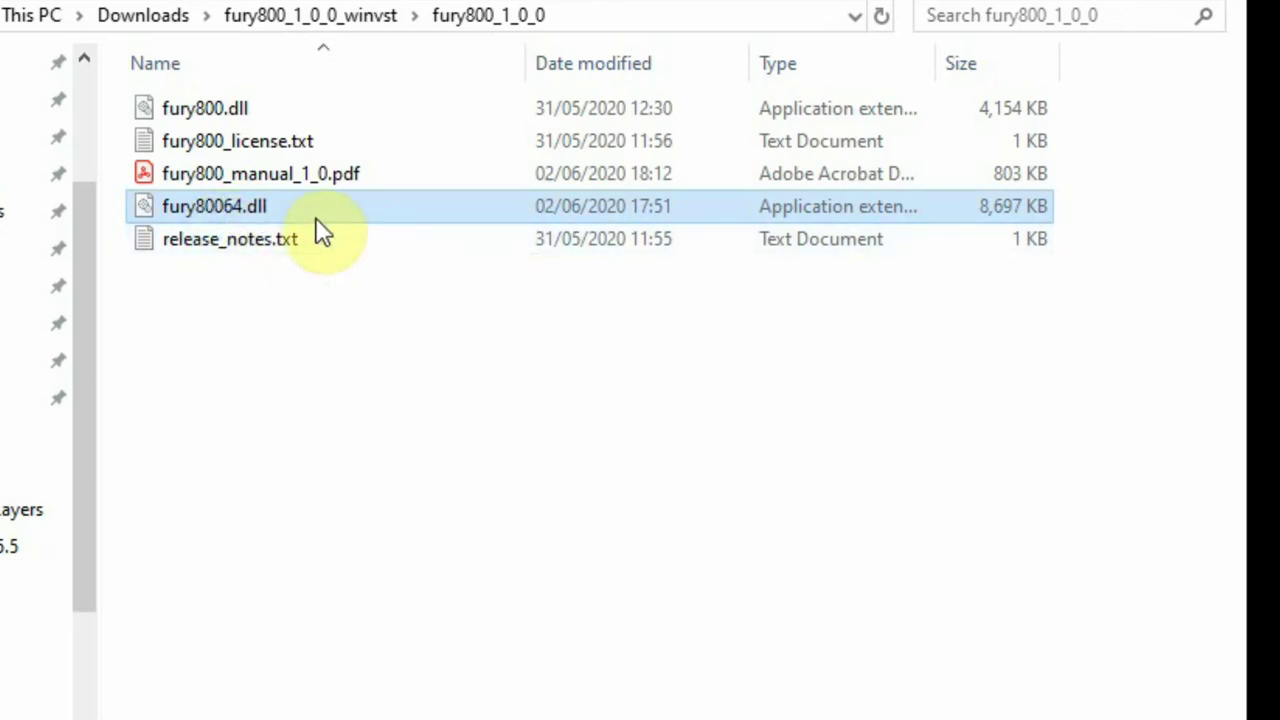
pyautogui.moveTo(320, 232)
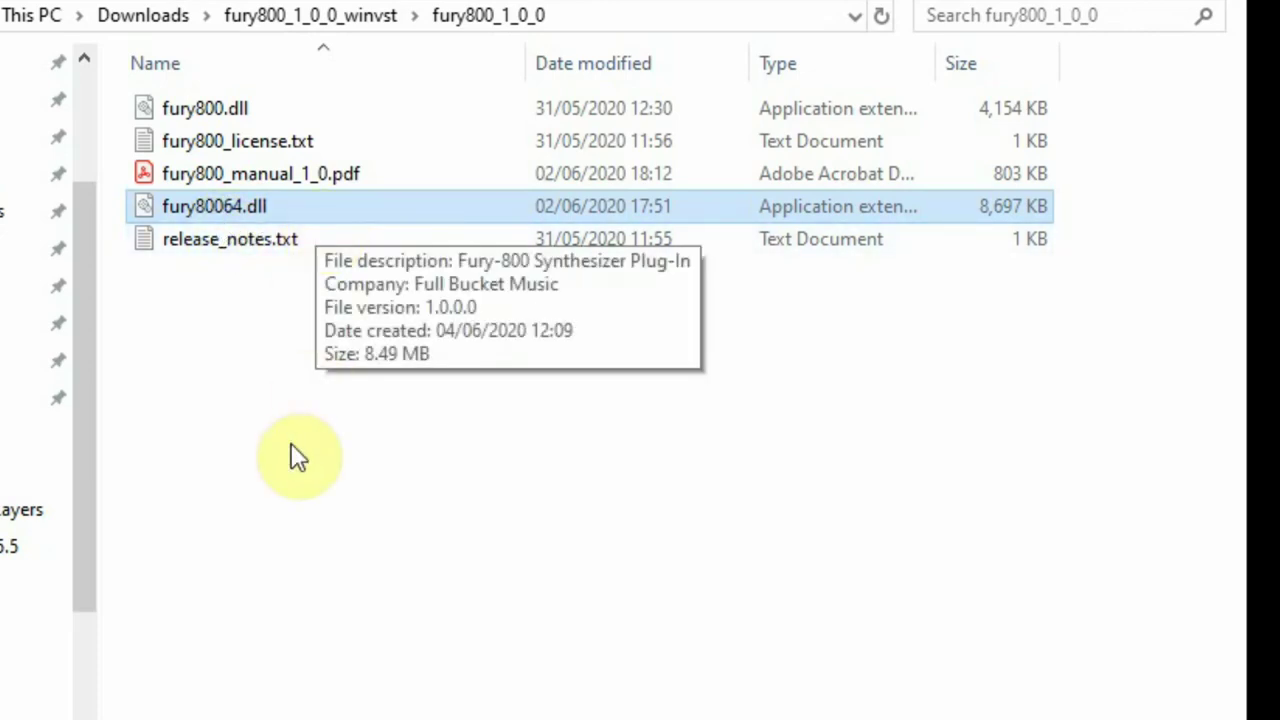
pyautogui.click(198, 110)
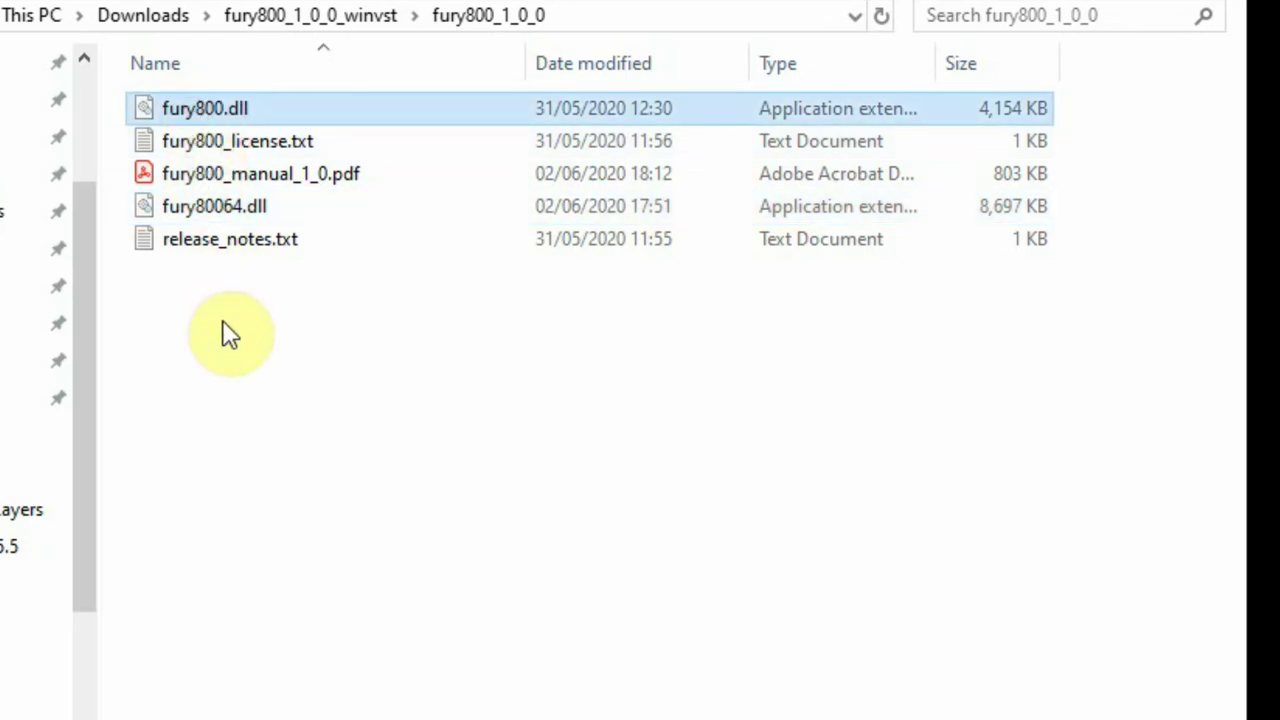
pyautogui.click(228, 207)
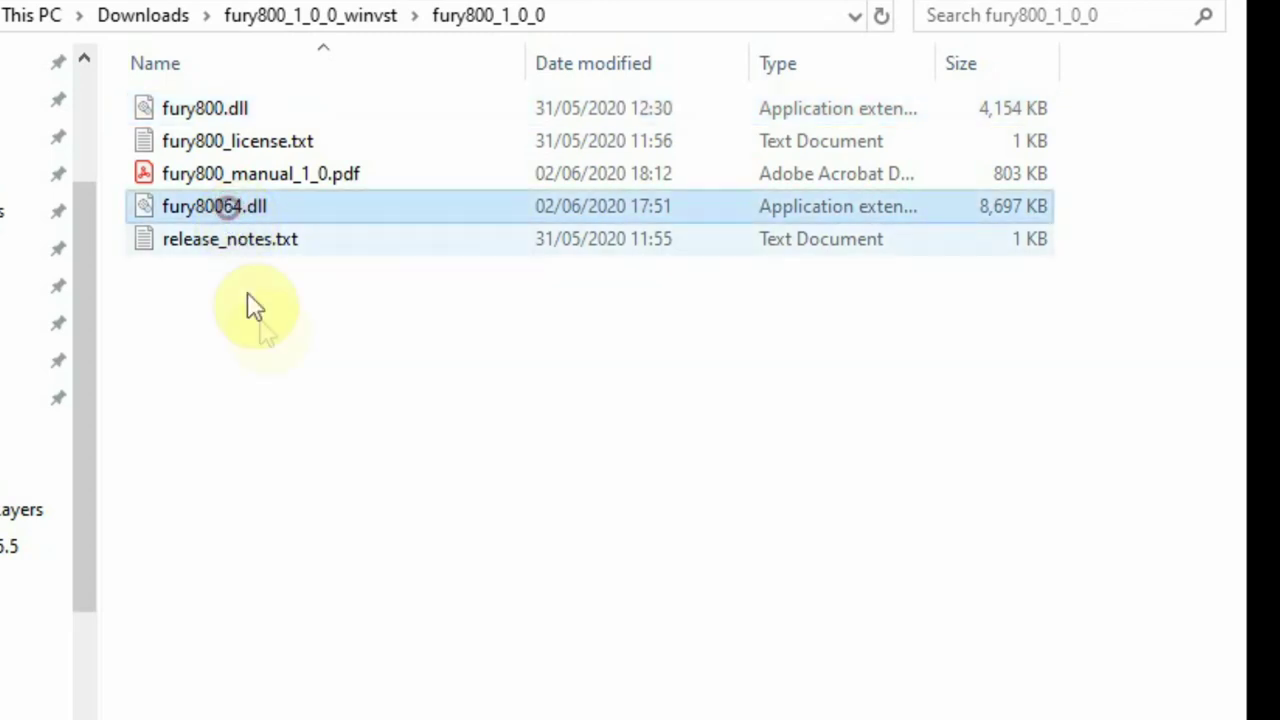
pyautogui.rightClick(256, 211)
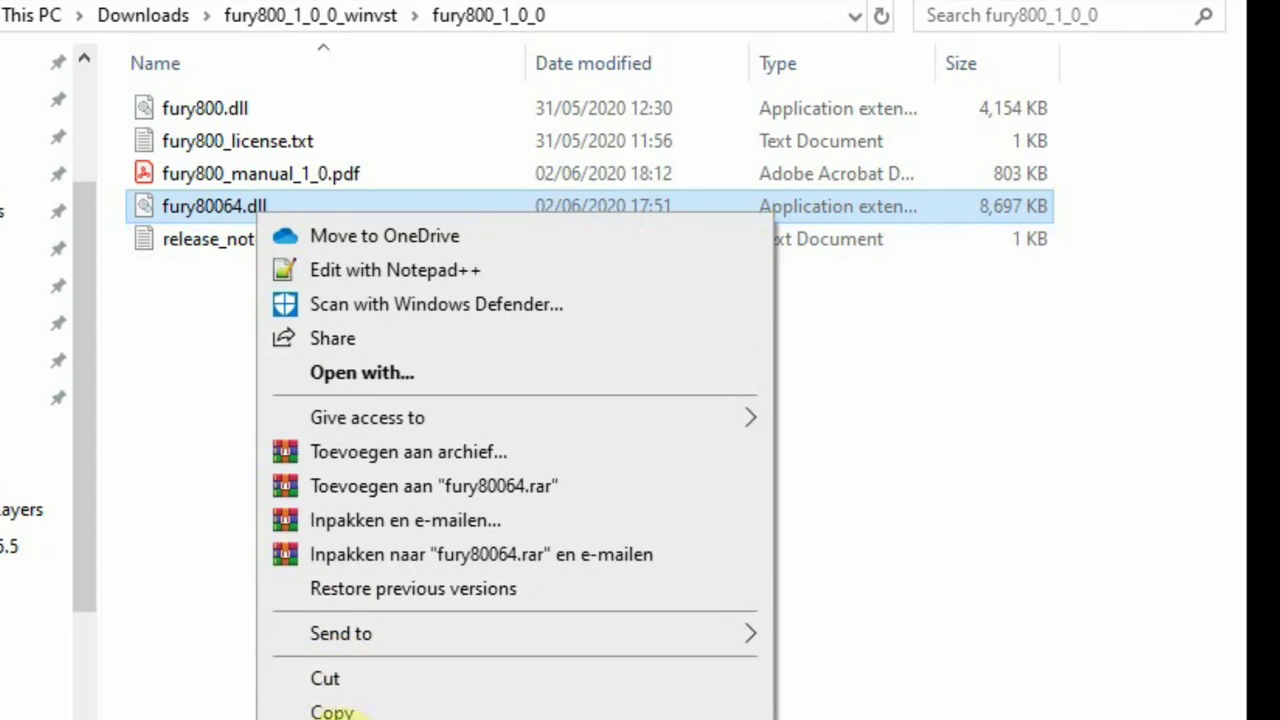
pyautogui.click(330, 712)
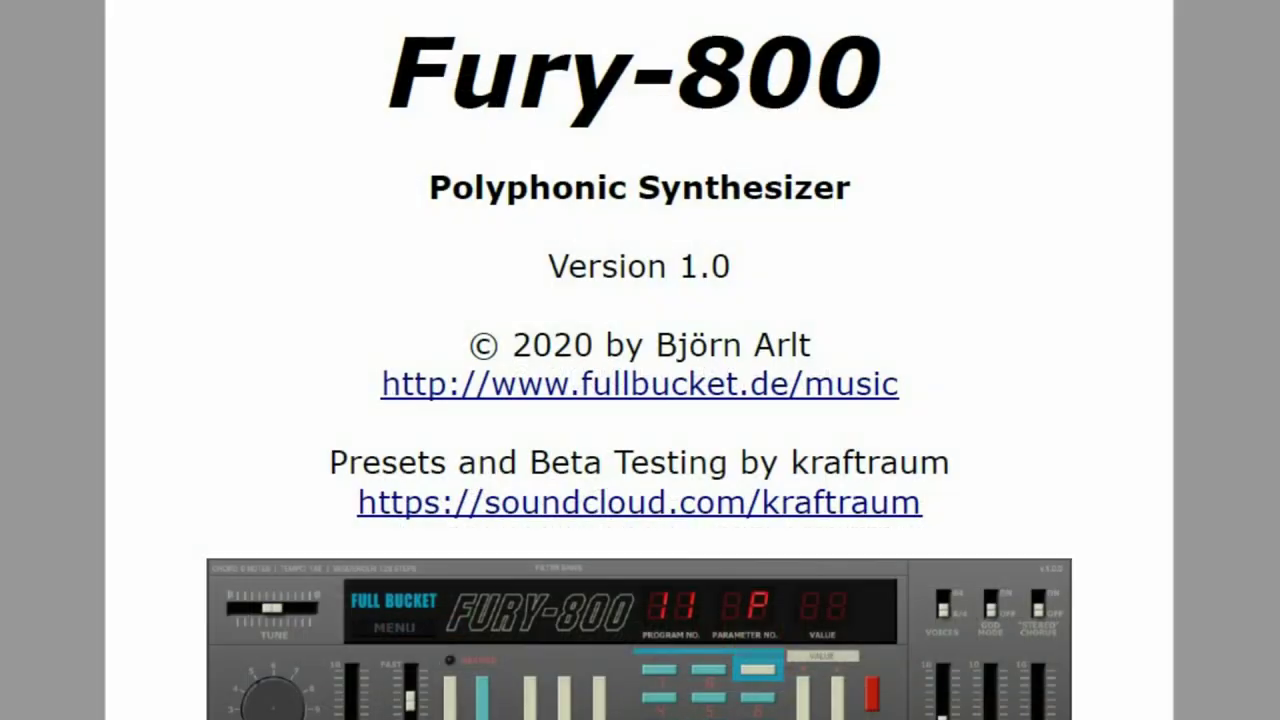
# Scroll the Fury-800 manual past the title page to the Table of Contents
pyautogui.scroll(-3, 757, 495)
pyautogui.scroll(-7, 757, 484)
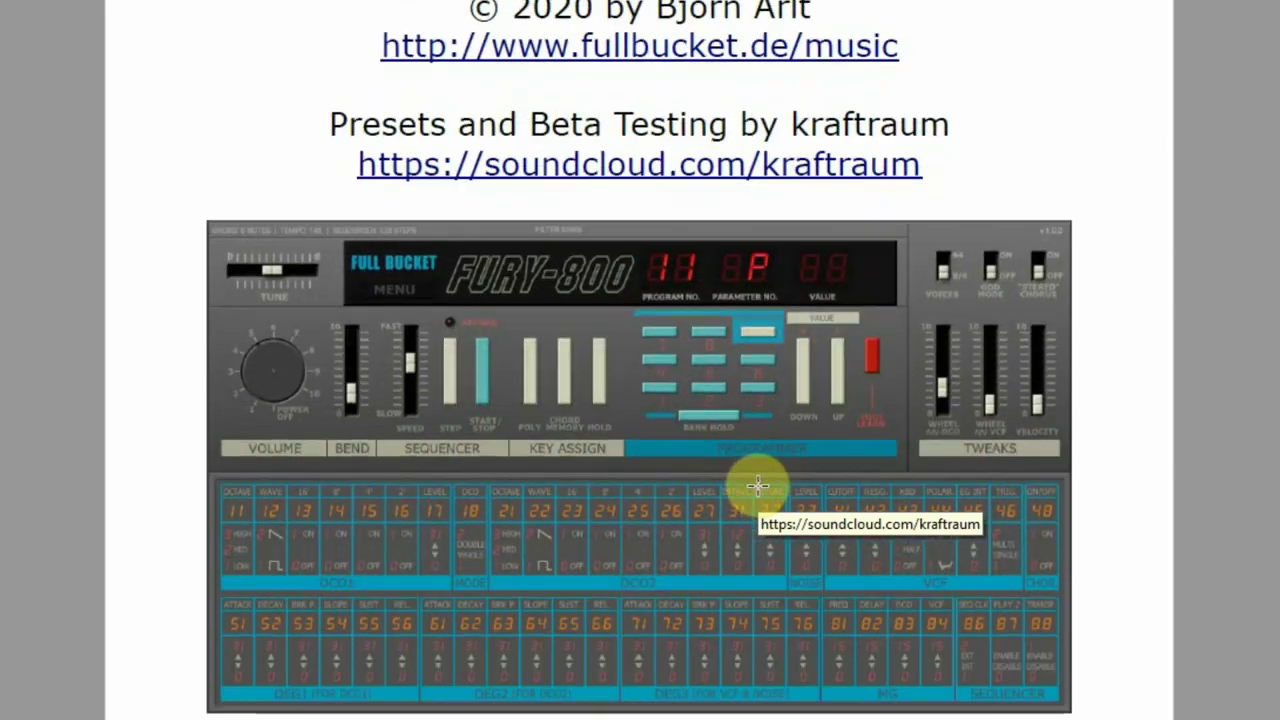
pyautogui.scroll(-7, 757, 484)
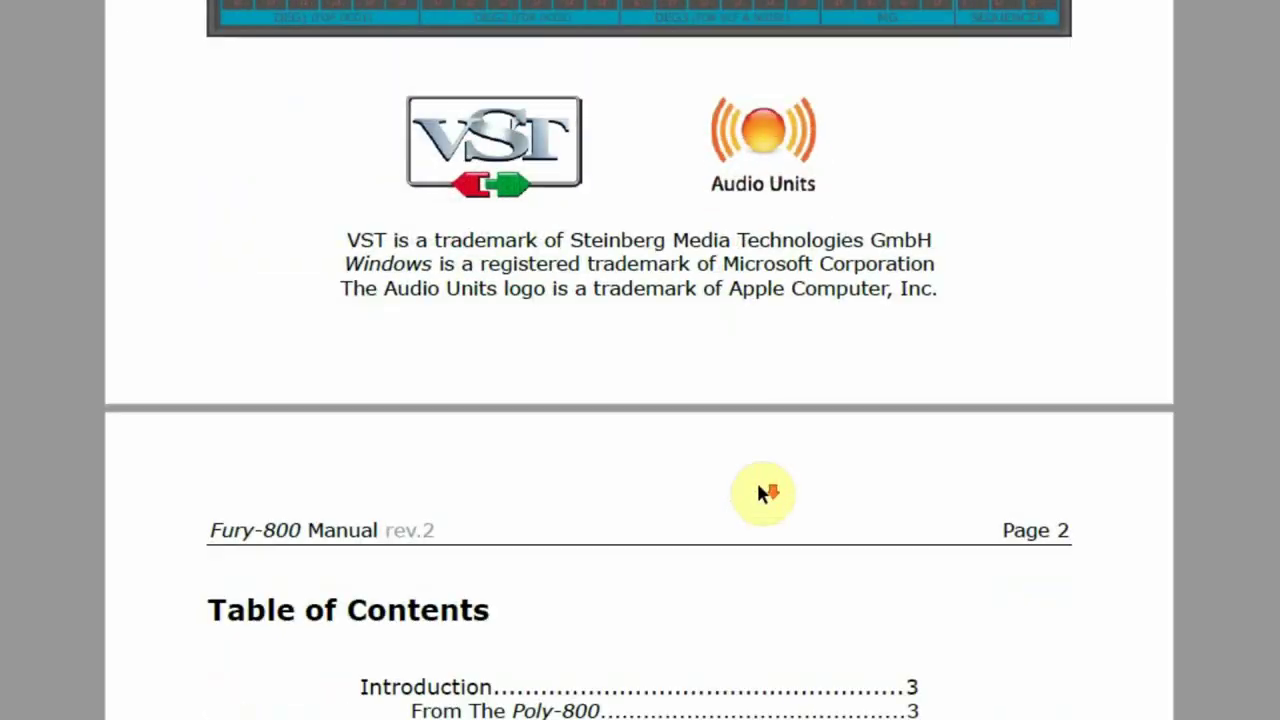
pyautogui.scroll(-7, 757, 484)
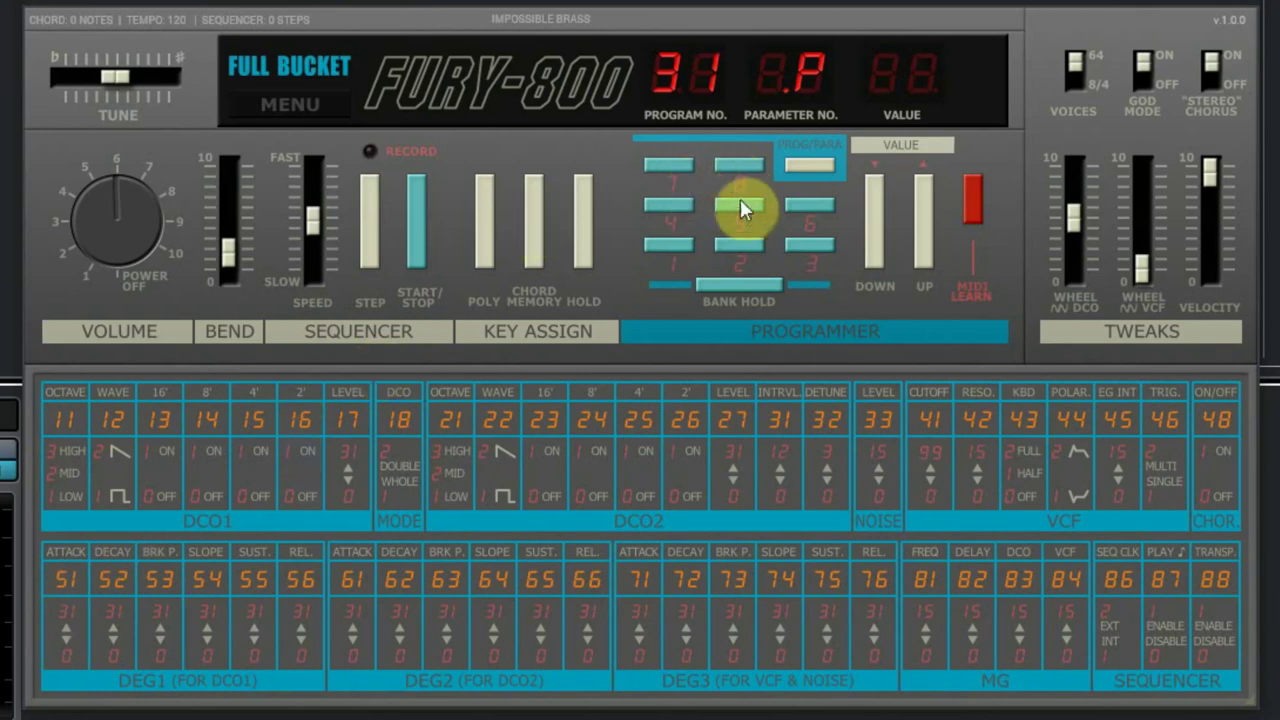
# Switch to parameter entry and select parameter 51, DEG1 ATTACK
pyautogui.click(812, 166)
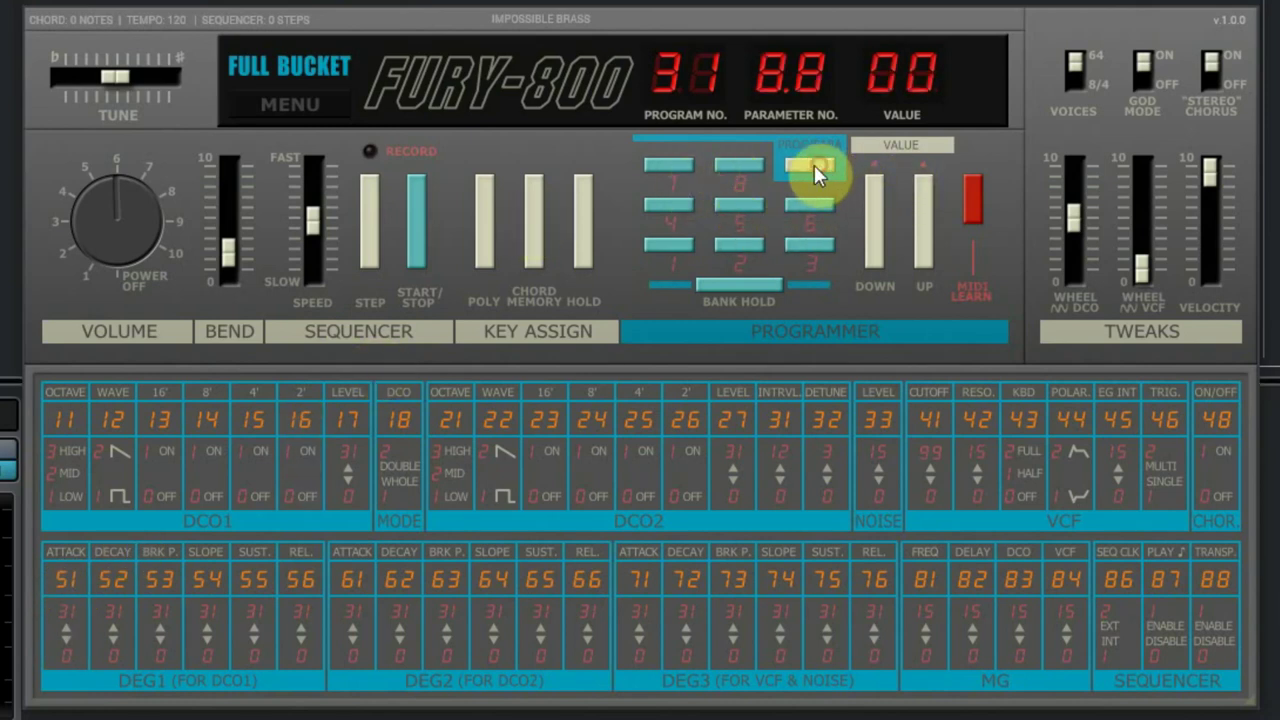
pyautogui.click(729, 245)
pyautogui.click(663, 248)
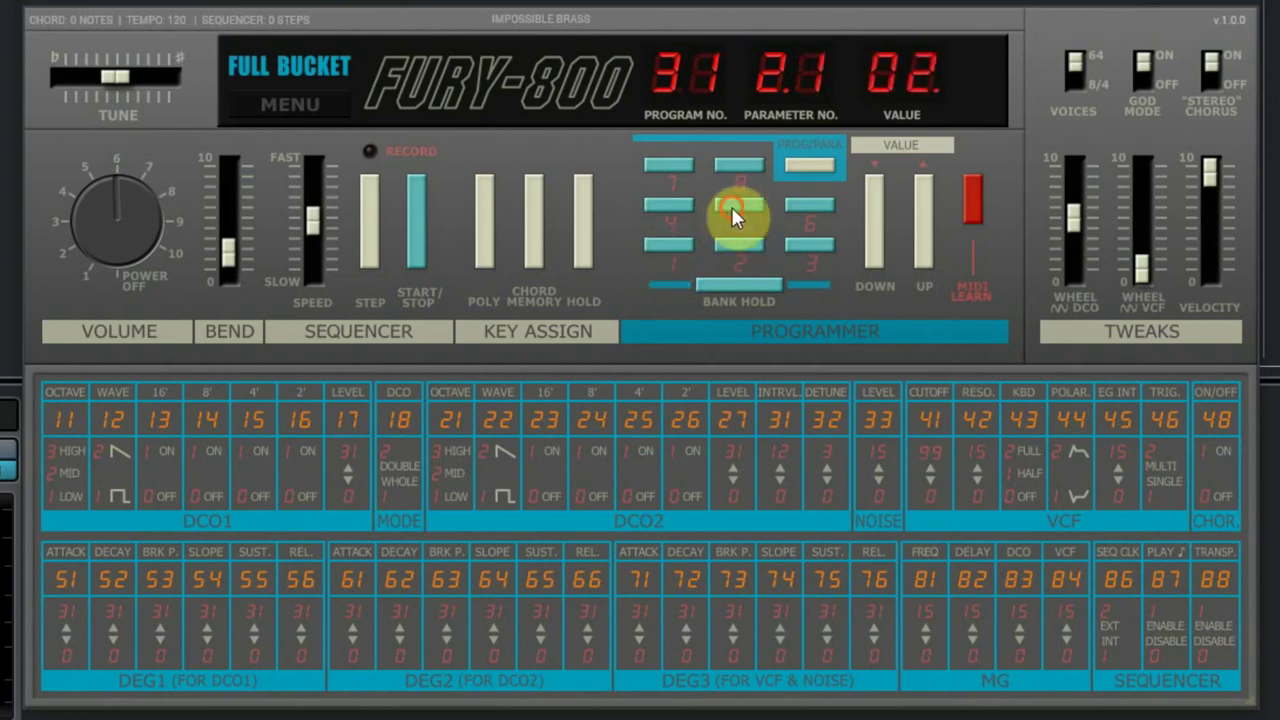
pyautogui.click(733, 212)
pyautogui.click(675, 250)
# Sweep the DEG1 ATTACK value up and down between 01 and 14 with UP/DOWN
pyautogui.click(931, 229)
pyautogui.click(931, 229)
pyautogui.click(931, 229)
pyautogui.click(932, 229)
pyautogui.click(932, 229)
pyautogui.click(877, 237)
pyautogui.click(877, 237)
pyautogui.click(877, 237)
pyautogui.click(877, 237)
pyautogui.click(926, 242)
pyautogui.click(928, 240)
pyautogui.click(928, 240)
pyautogui.click(928, 241)
pyautogui.click(928, 241)
pyautogui.click(928, 241)
pyautogui.click(928, 241)
pyautogui.click(928, 241)
pyautogui.click(928, 241)
pyautogui.click(868, 234)
pyautogui.click(870, 228)
pyautogui.click(870, 228)
pyautogui.click(870, 228)
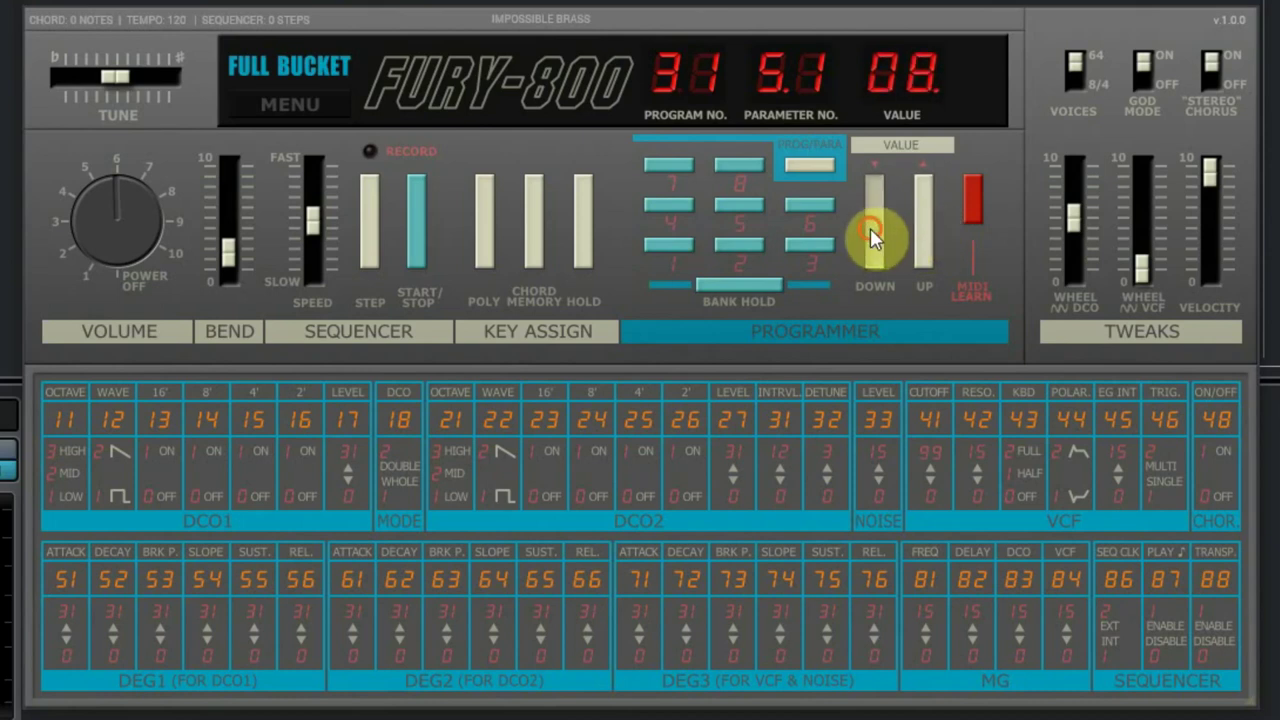
pyautogui.click(932, 222)
pyautogui.click(932, 222)
pyautogui.click(932, 221)
pyautogui.click(932, 221)
pyautogui.click(932, 221)
pyautogui.click(932, 221)
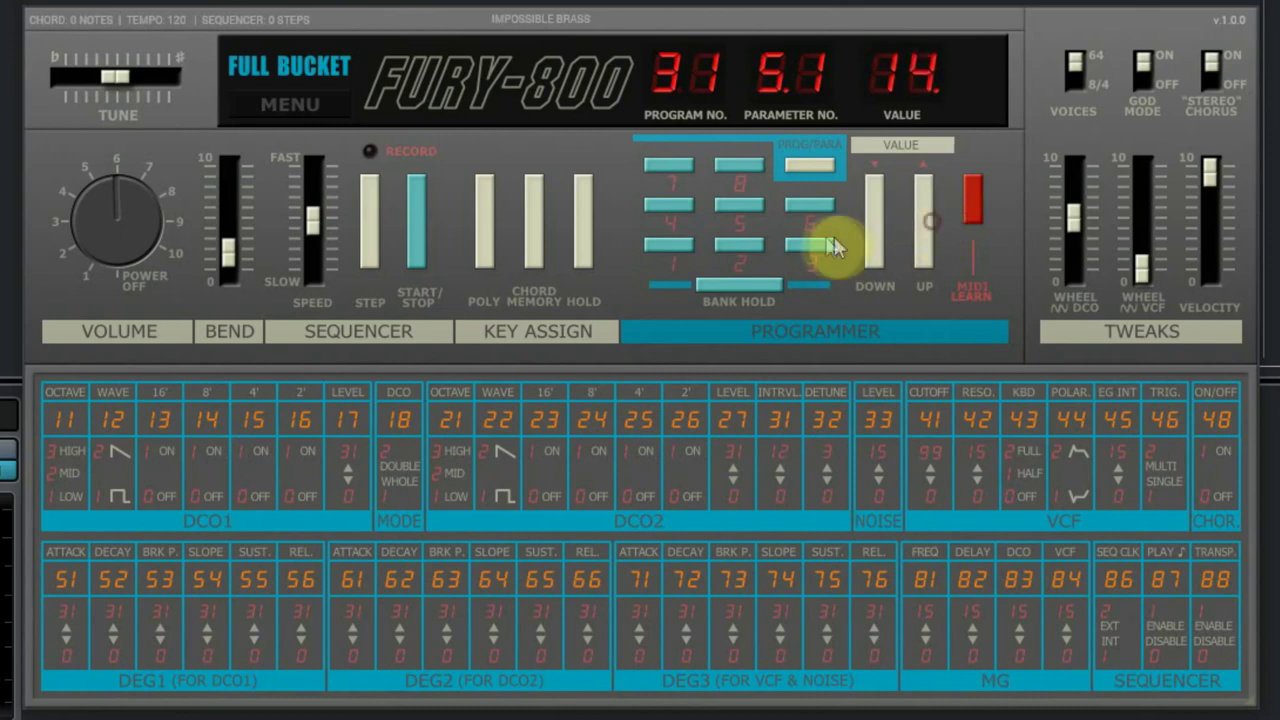
pyautogui.click(879, 236)
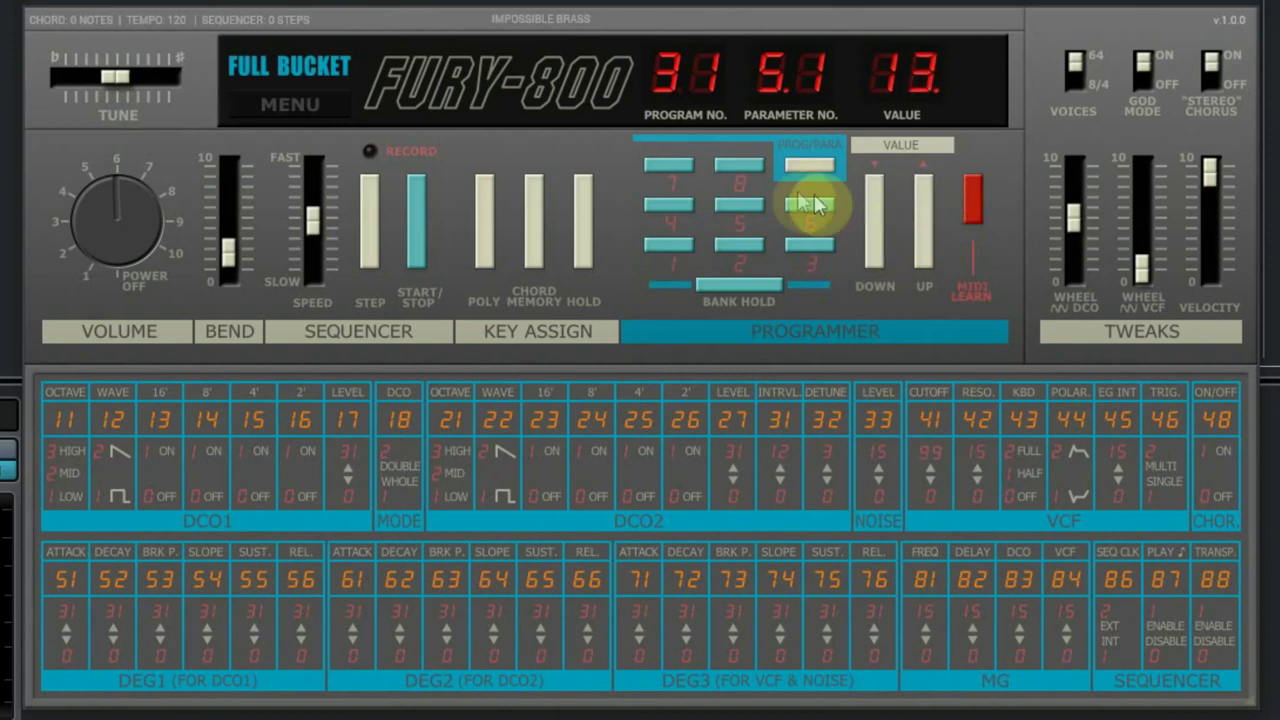
# Drag the DEG1 ATTACK slider on the panel to 01 and return to program mode
pyautogui.click(142, 421)
pyautogui.click(64, 624)
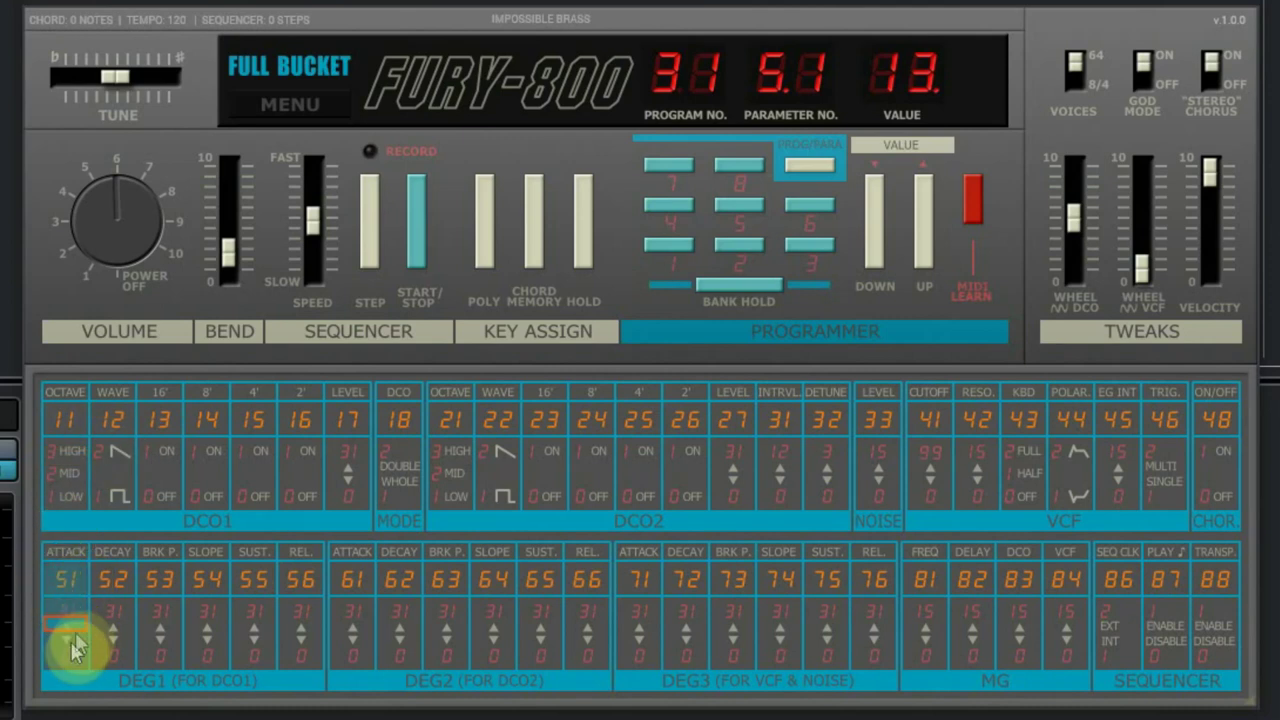
pyautogui.moveTo(74, 625); pyautogui.dragTo(67, 655)
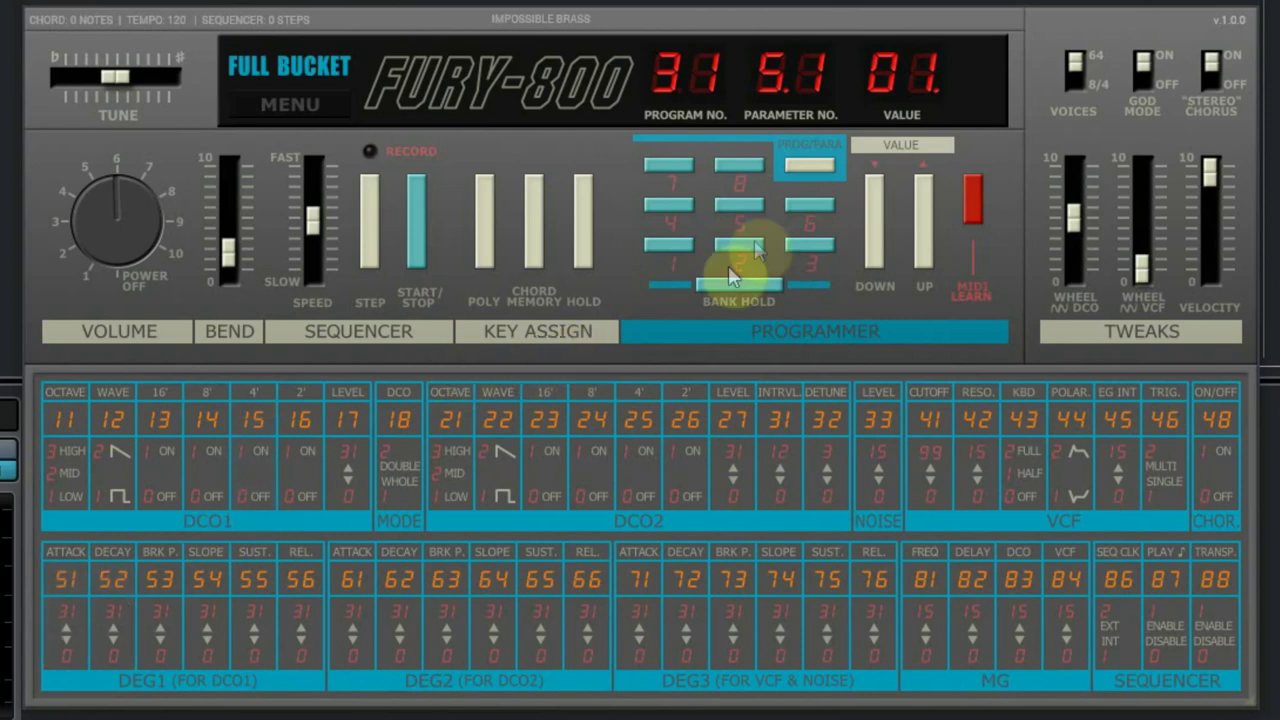
pyautogui.click(815, 163)
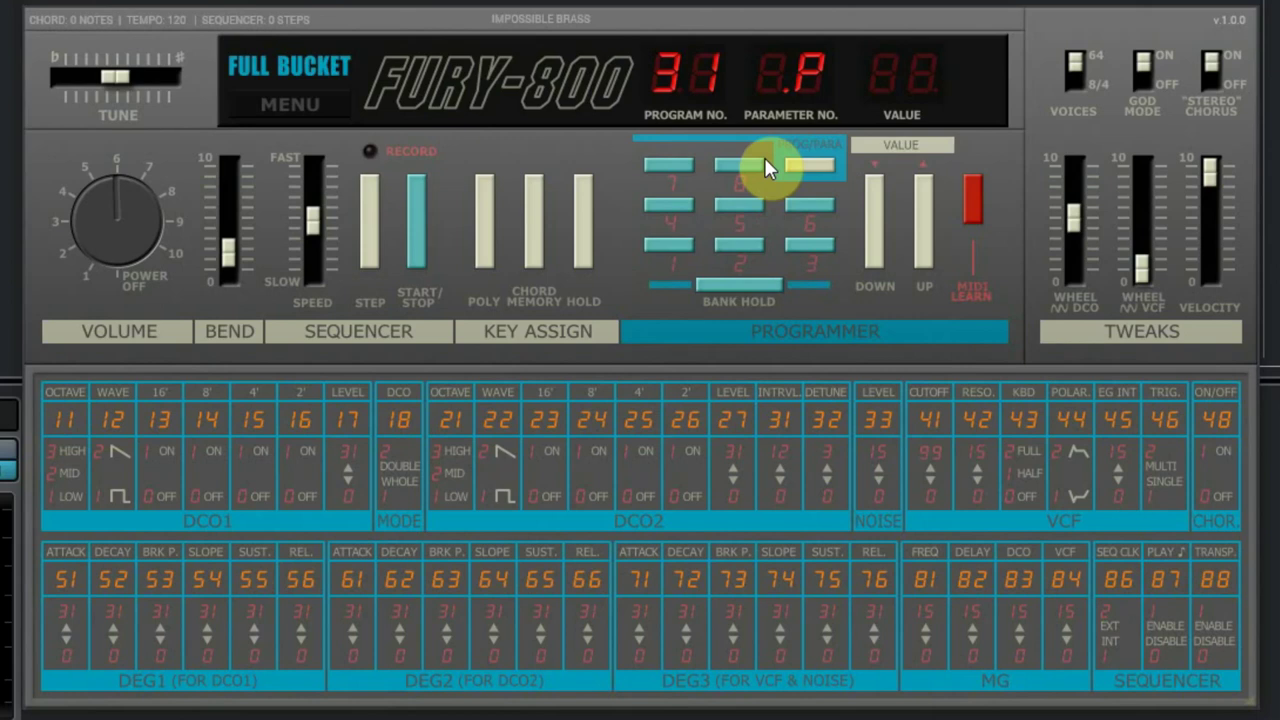
# Load program 11, FILTER SAWS, then program 88, the INIT patch
pyautogui.click(674, 243)
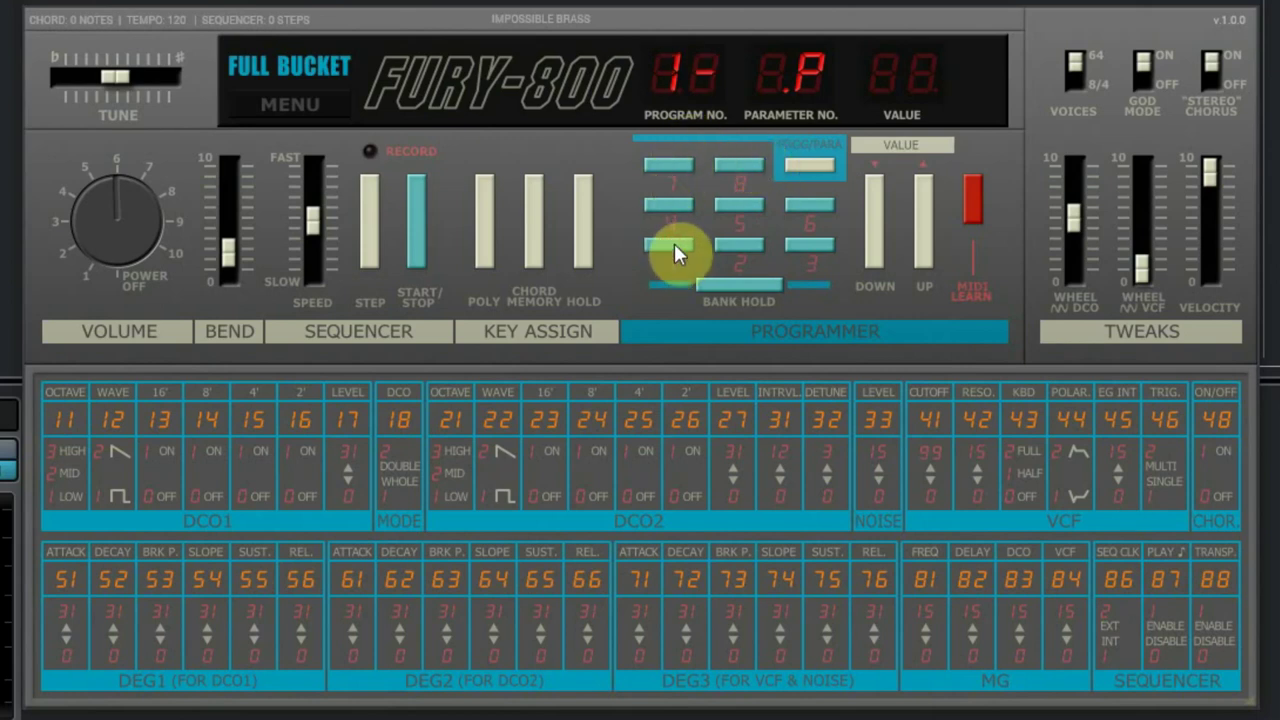
pyautogui.click(677, 243)
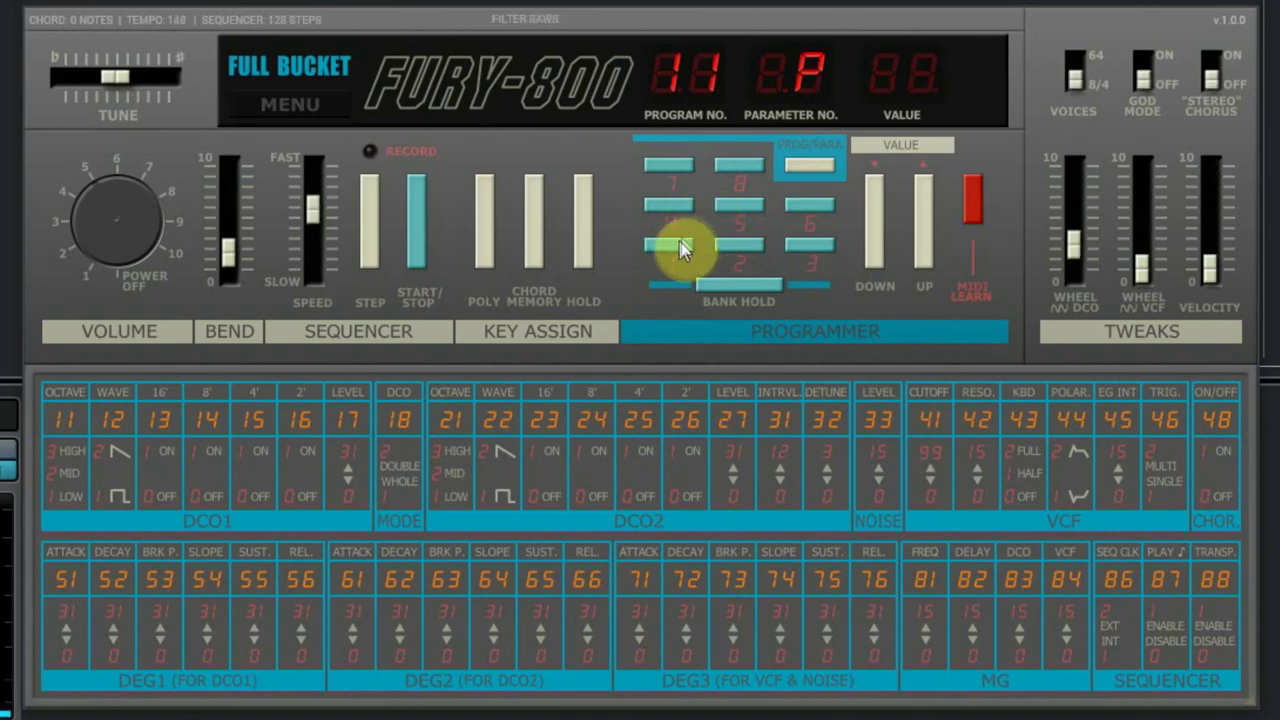
pyautogui.click(742, 167)
pyautogui.click(742, 167)
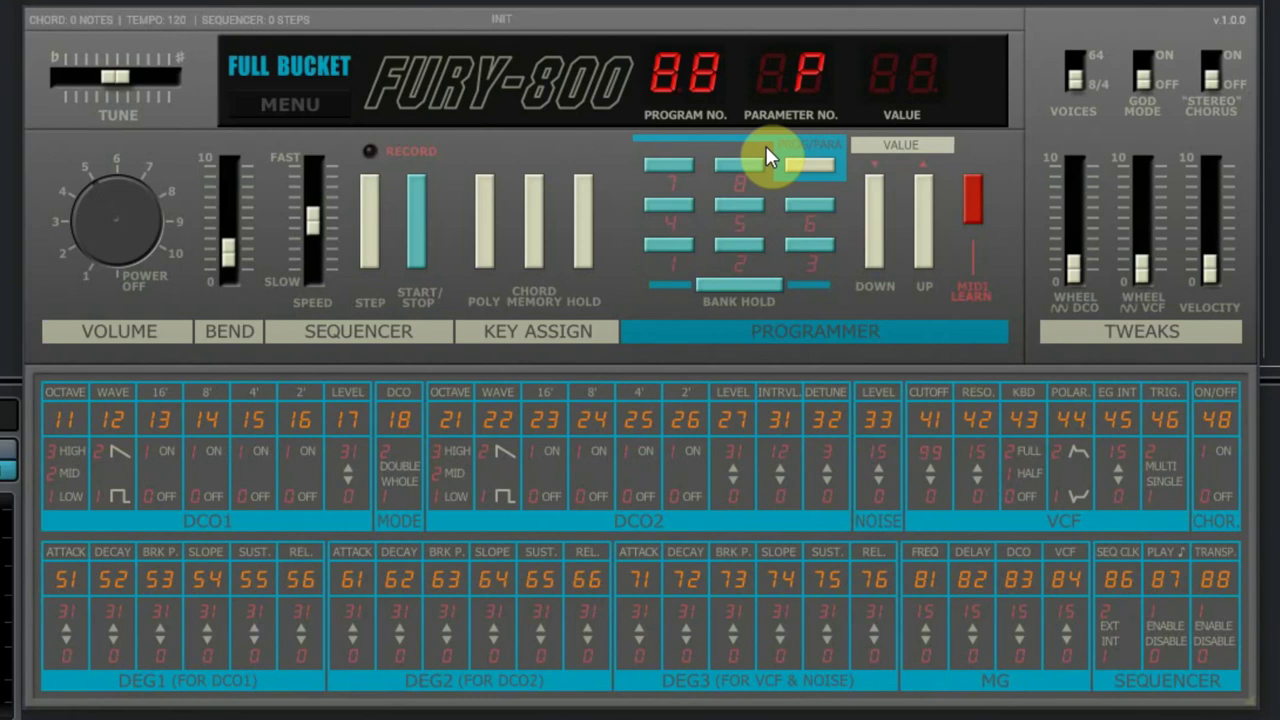
# Step down from program 88 to program 77, JAPANESE LEAD, and open the main menu
pyautogui.click(926, 232)
pyautogui.click(872, 236)
pyautogui.click(872, 236)
pyautogui.click(872, 236)
pyautogui.click(872, 236)
pyautogui.click(872, 236)
pyautogui.click(872, 236)
pyautogui.click(872, 236)
pyautogui.click(873, 238)
pyautogui.click(872, 238)
pyautogui.click(872, 238)
pyautogui.click(872, 238)
pyautogui.click(872, 238)
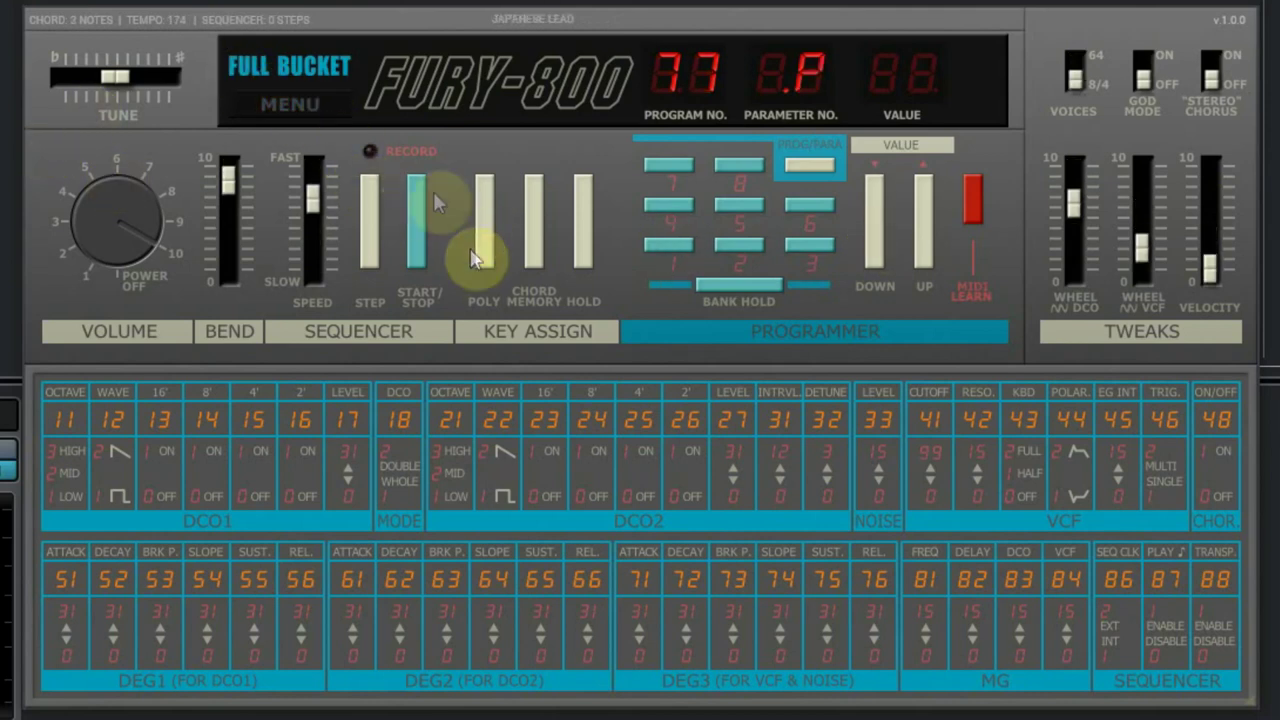
pyautogui.click(314, 110)
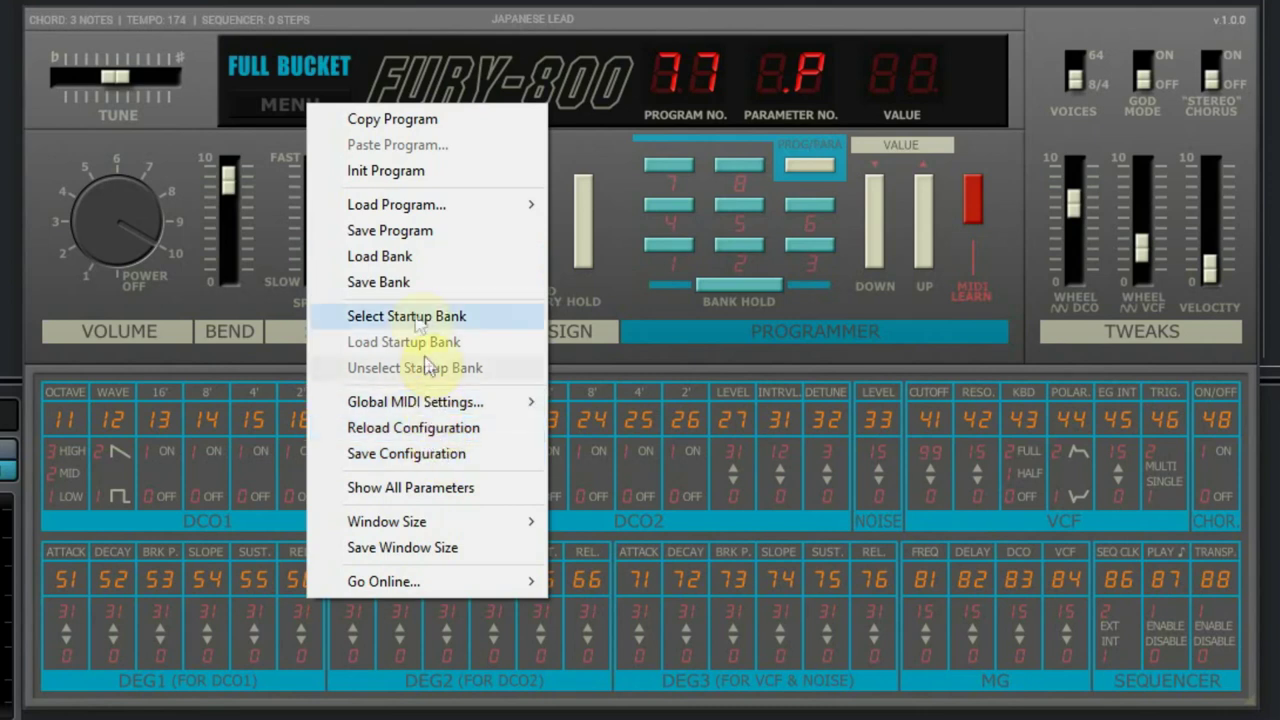
# Turn Show All Parameters on, then reopen the menu and turn it off
pyautogui.click(383, 490)
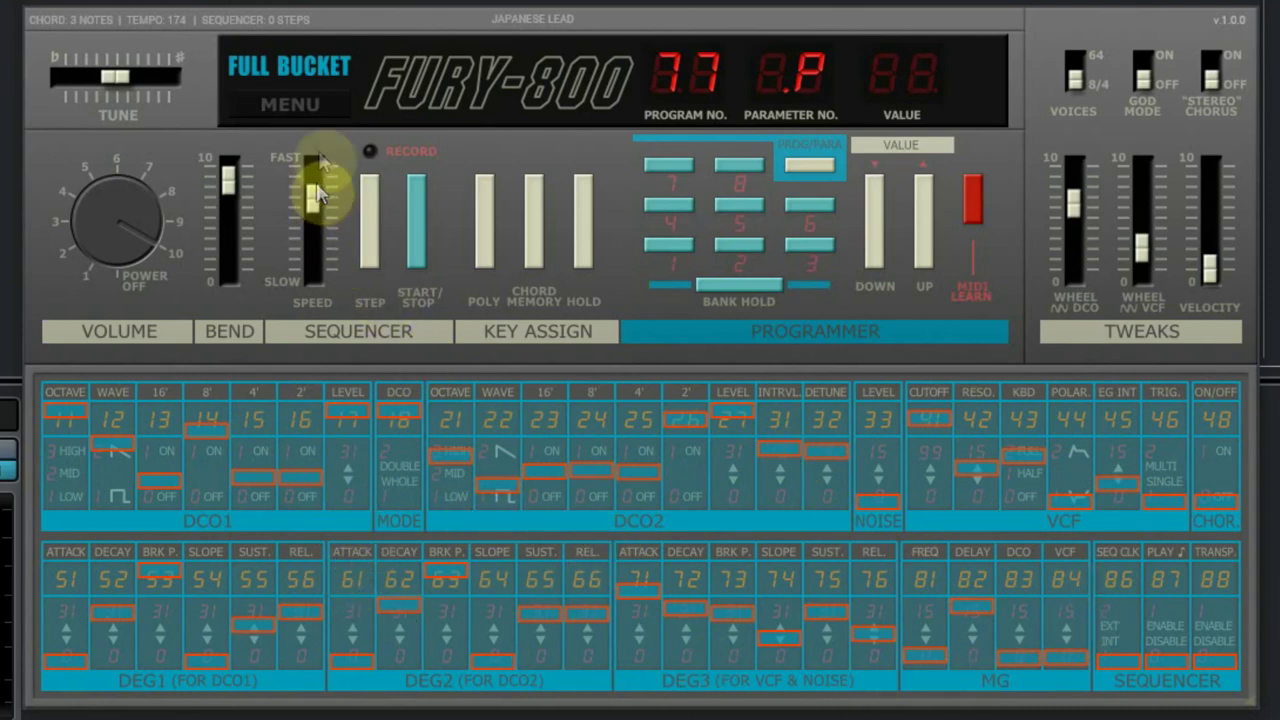
pyautogui.click(309, 102)
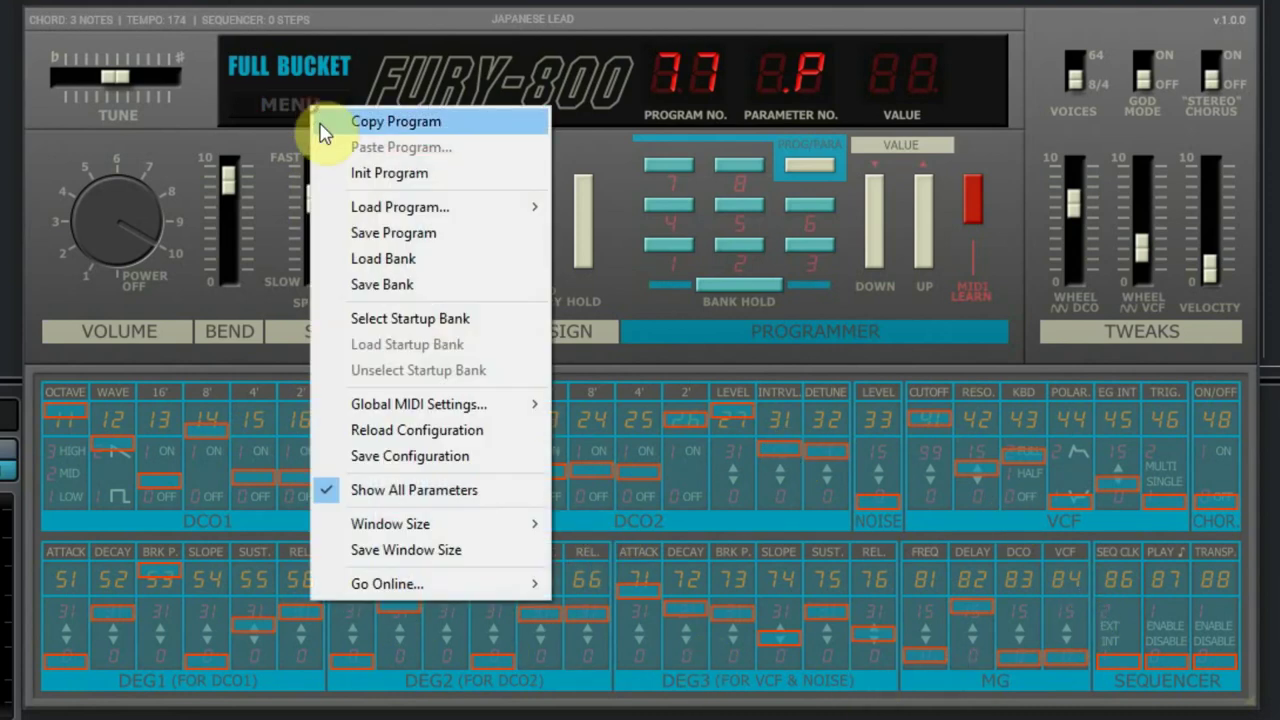
pyautogui.click(403, 490)
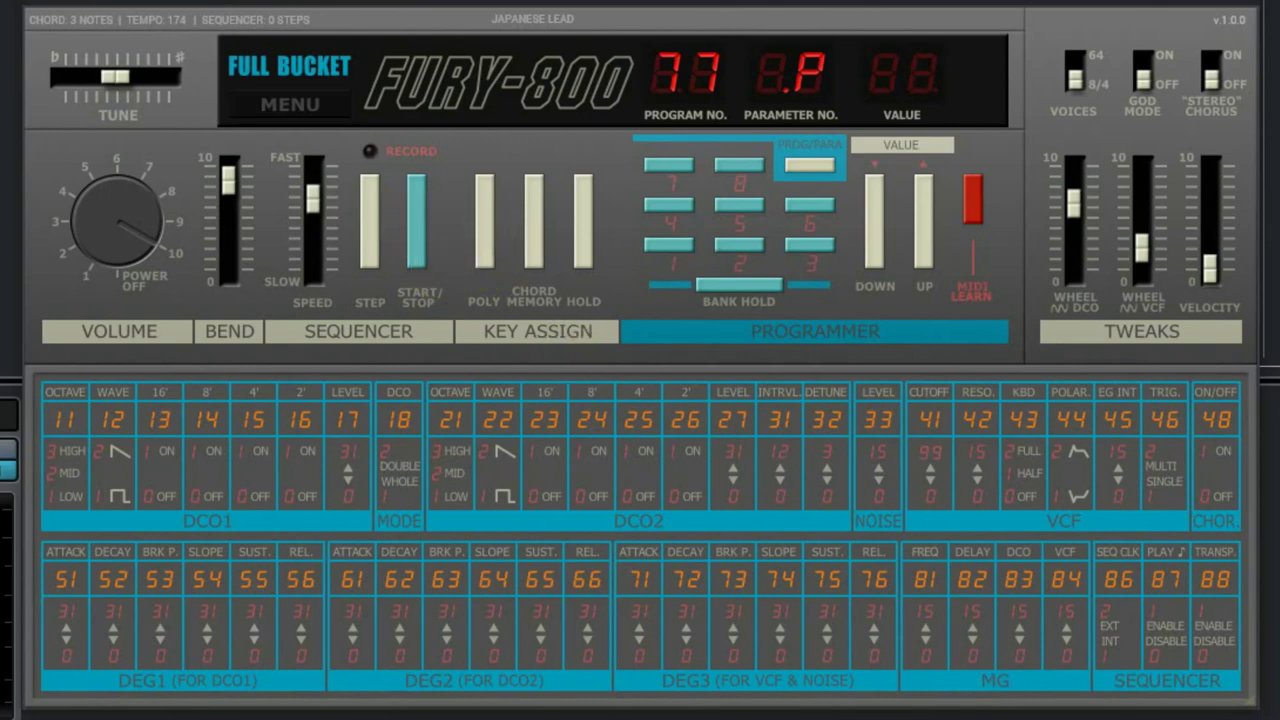
# Check that parameter 88, TRANSP., reads 01, then return to program-select mode
pyautogui.click(1214, 606)
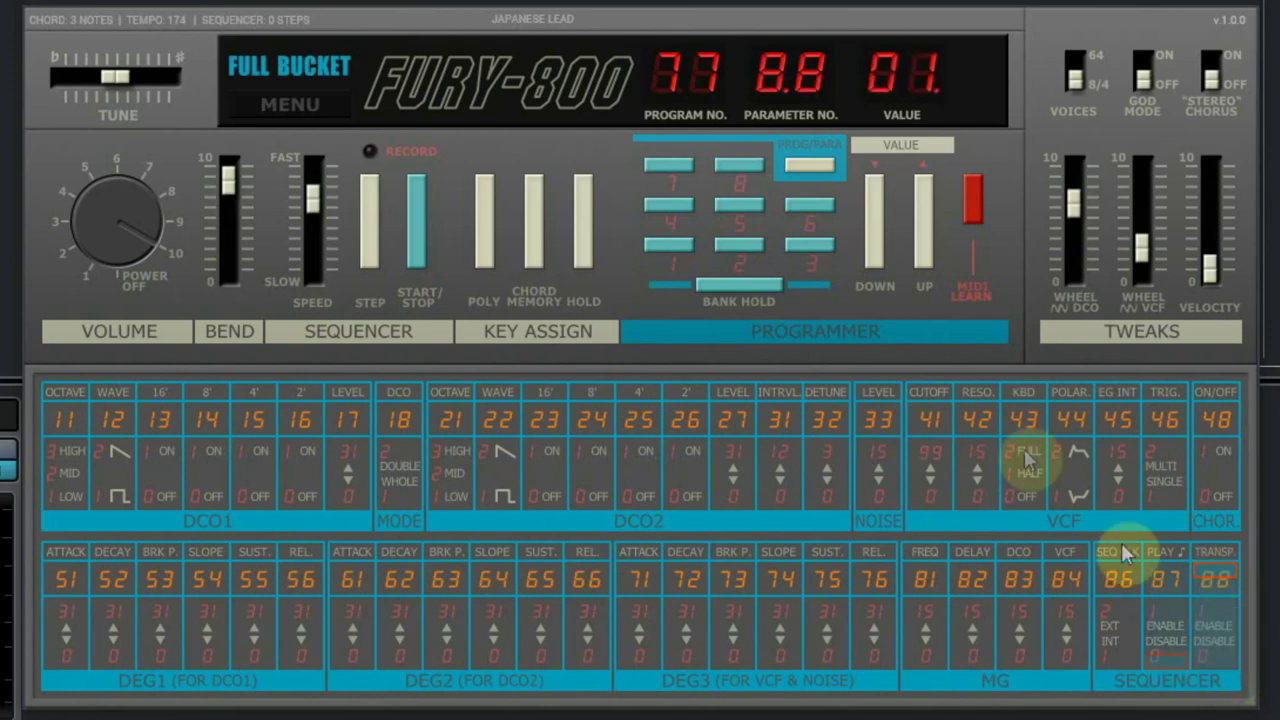
pyautogui.click(797, 165)
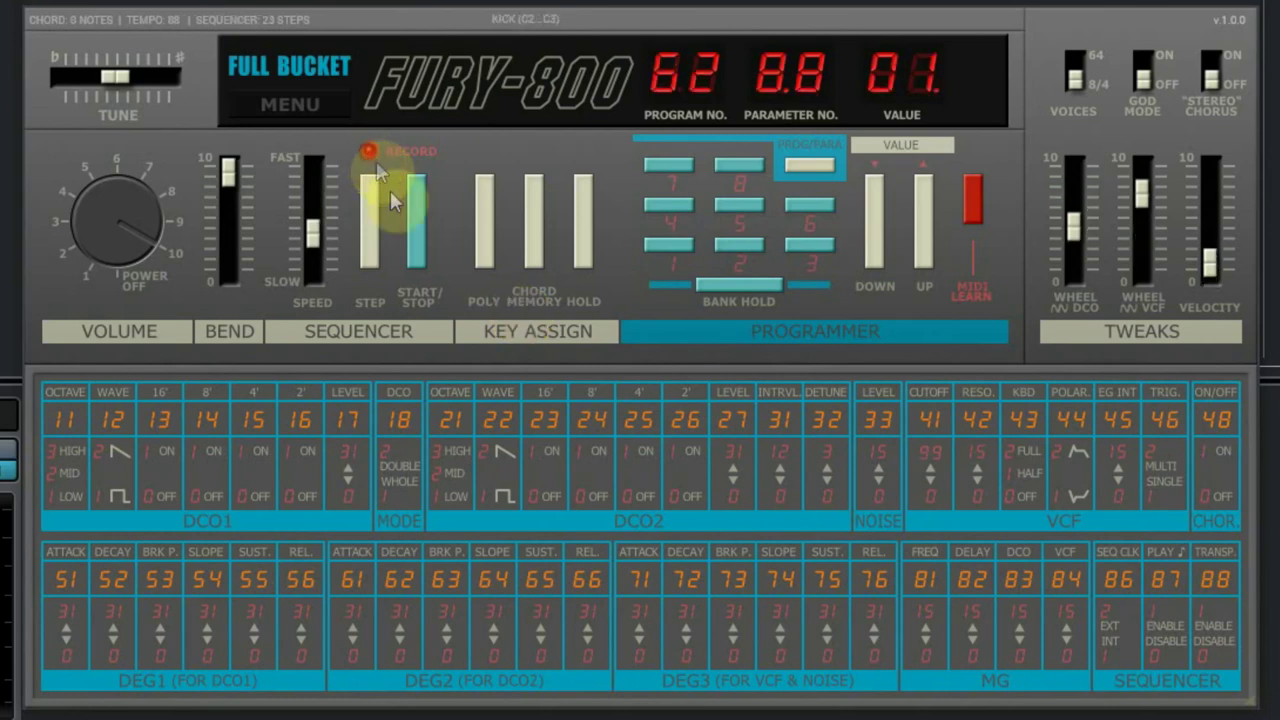
# Record a new sequence with RECORD, confirming erasure of the old one
pyautogui.click(414, 215)
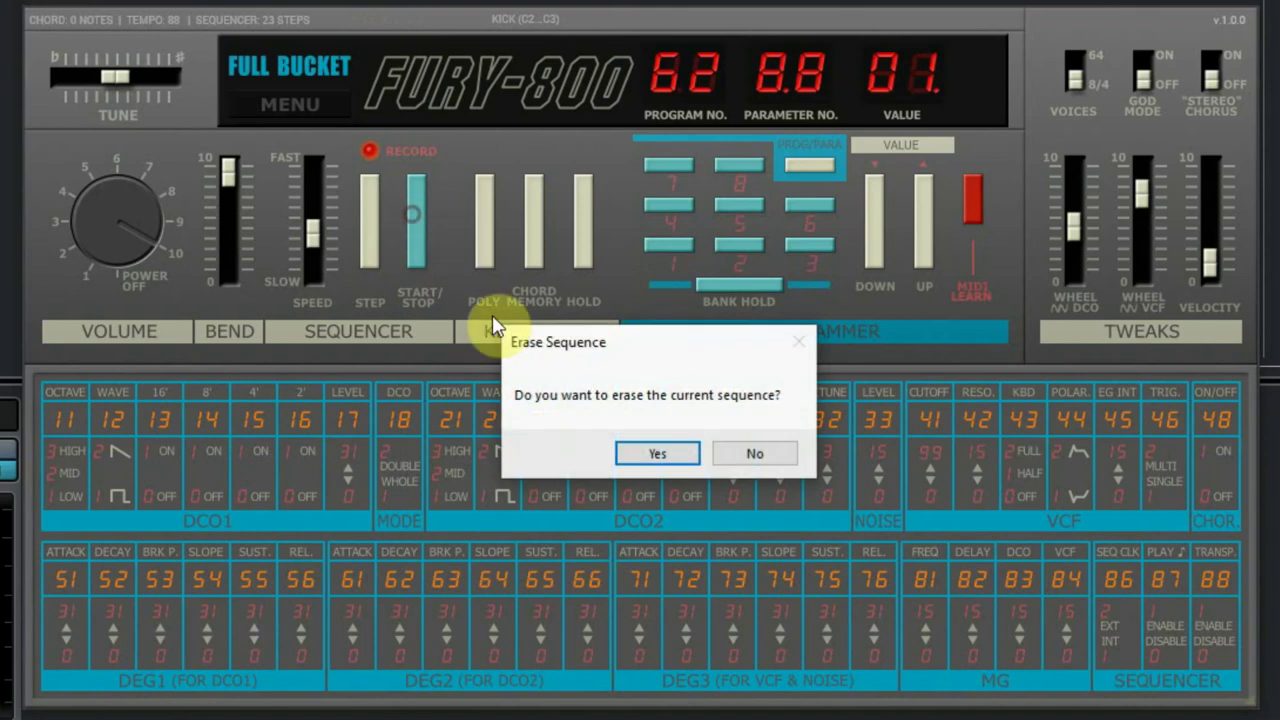
pyautogui.click(655, 452)
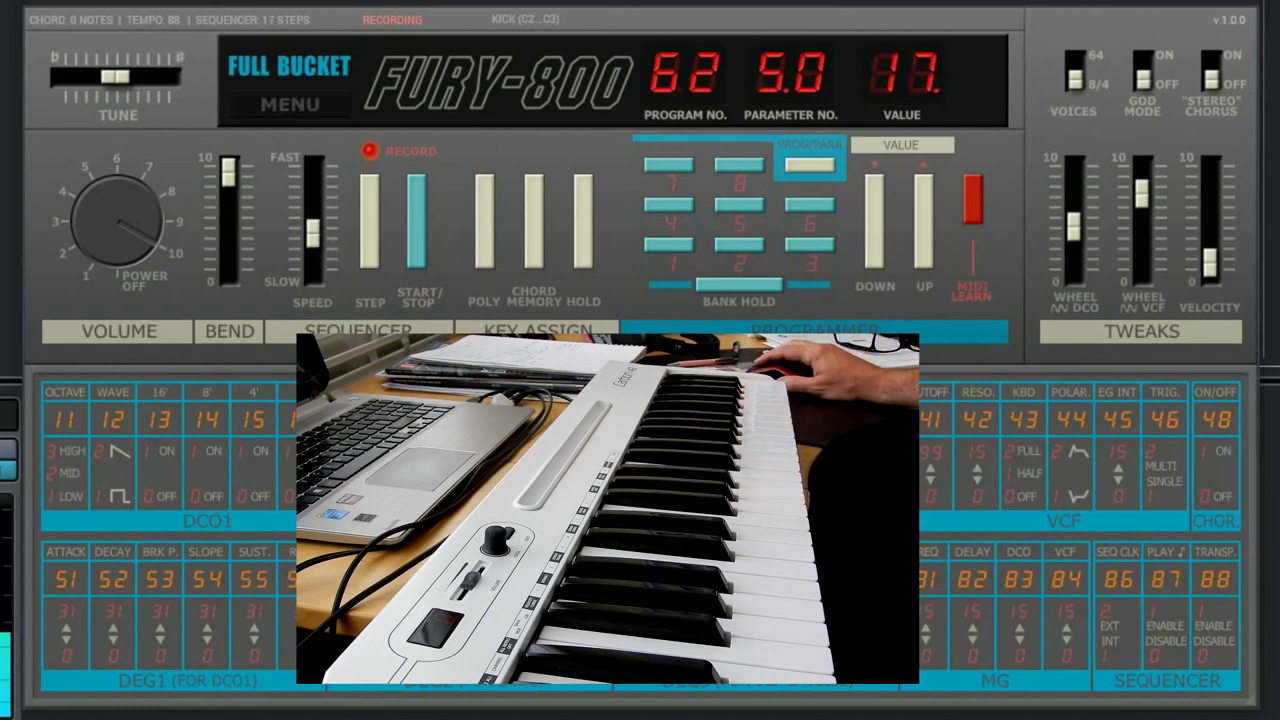
pyautogui.click(369, 149)
# Play back the recorded sequence, check parameter 88, then stop playback
pyautogui.click(419, 245)
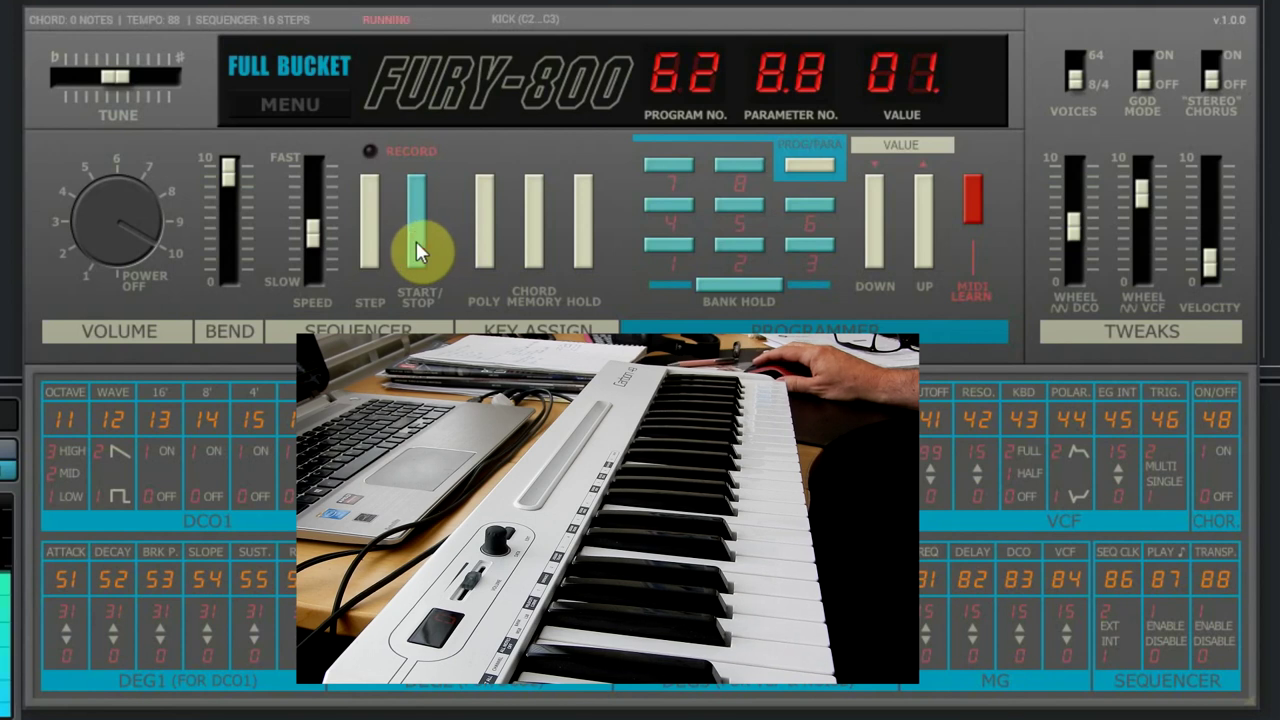
pyautogui.click(1220, 577)
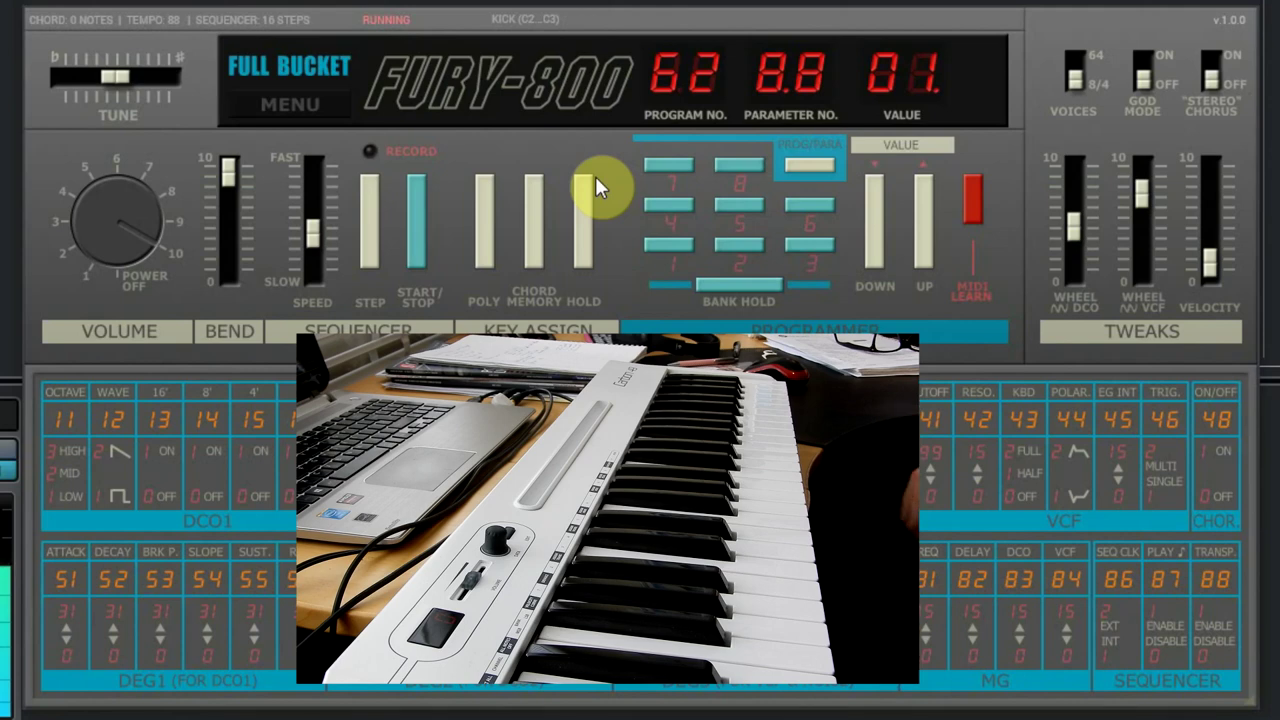
pyautogui.click(417, 220)
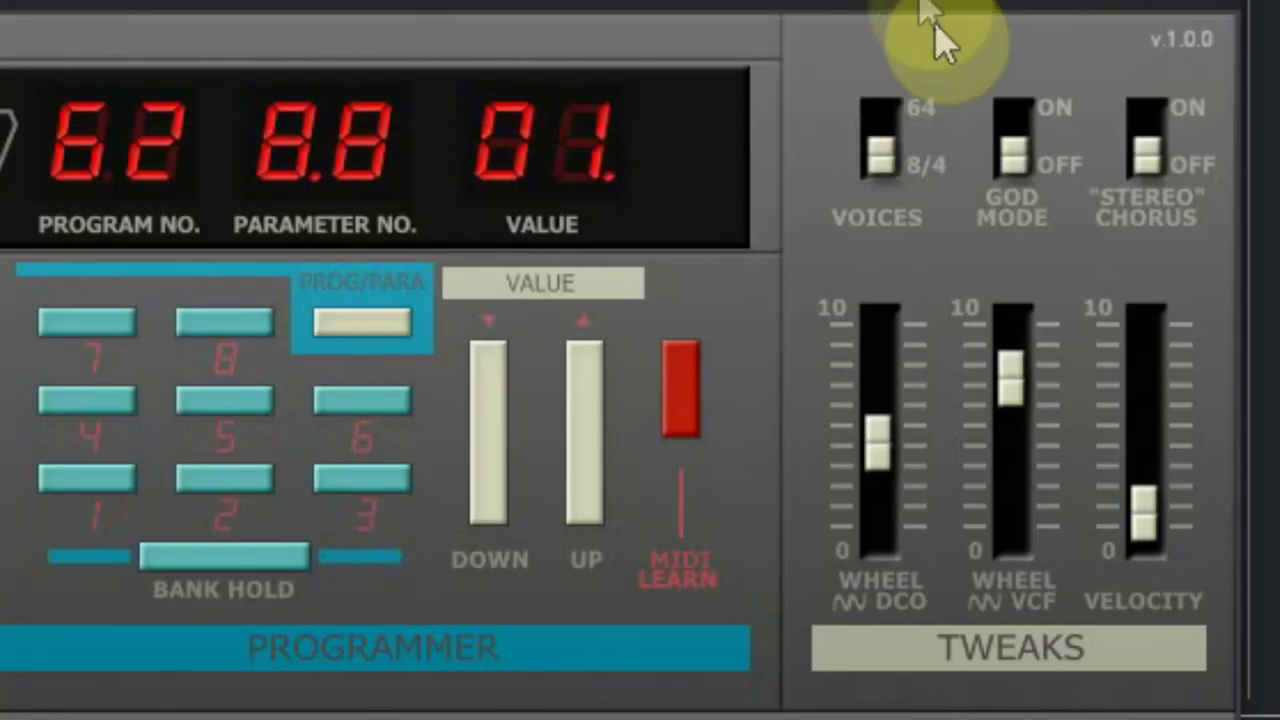
# Set VOICES to 64, turn GOD MODE and STEREO CHORUS on, nudge Velocity, arm MIDI LEARN
pyautogui.click(888, 150)
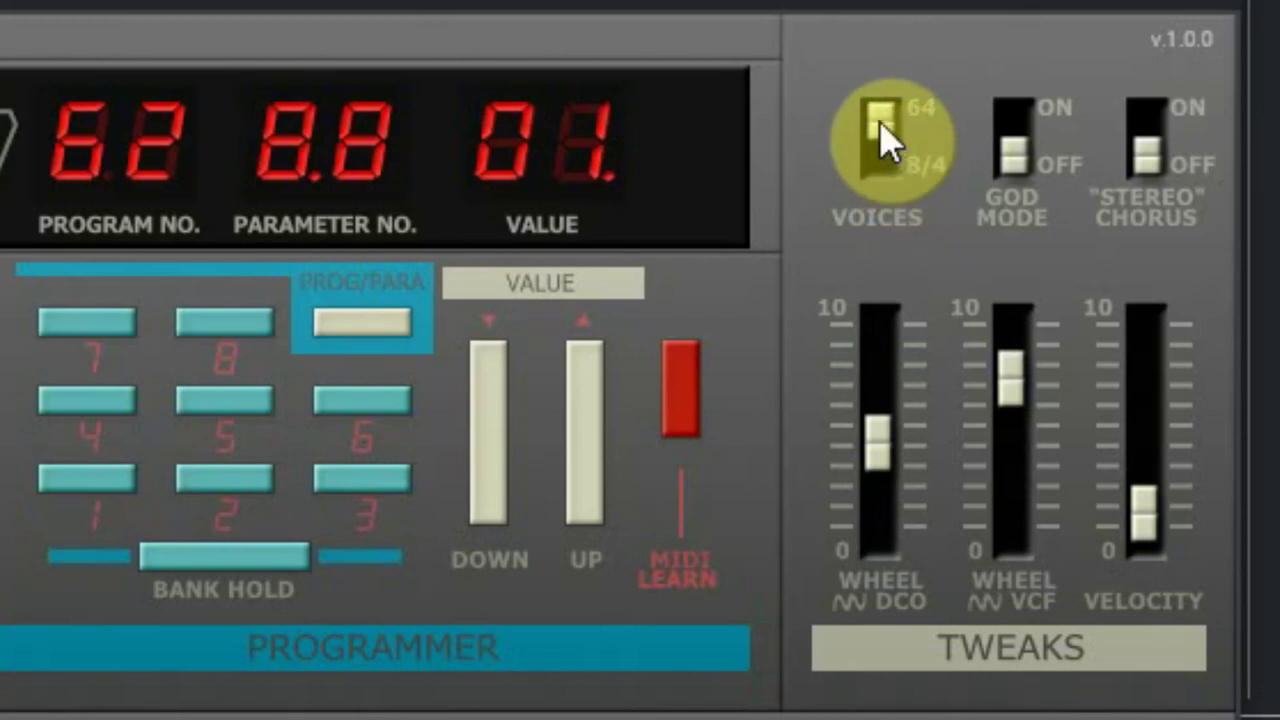
pyautogui.click(876, 143)
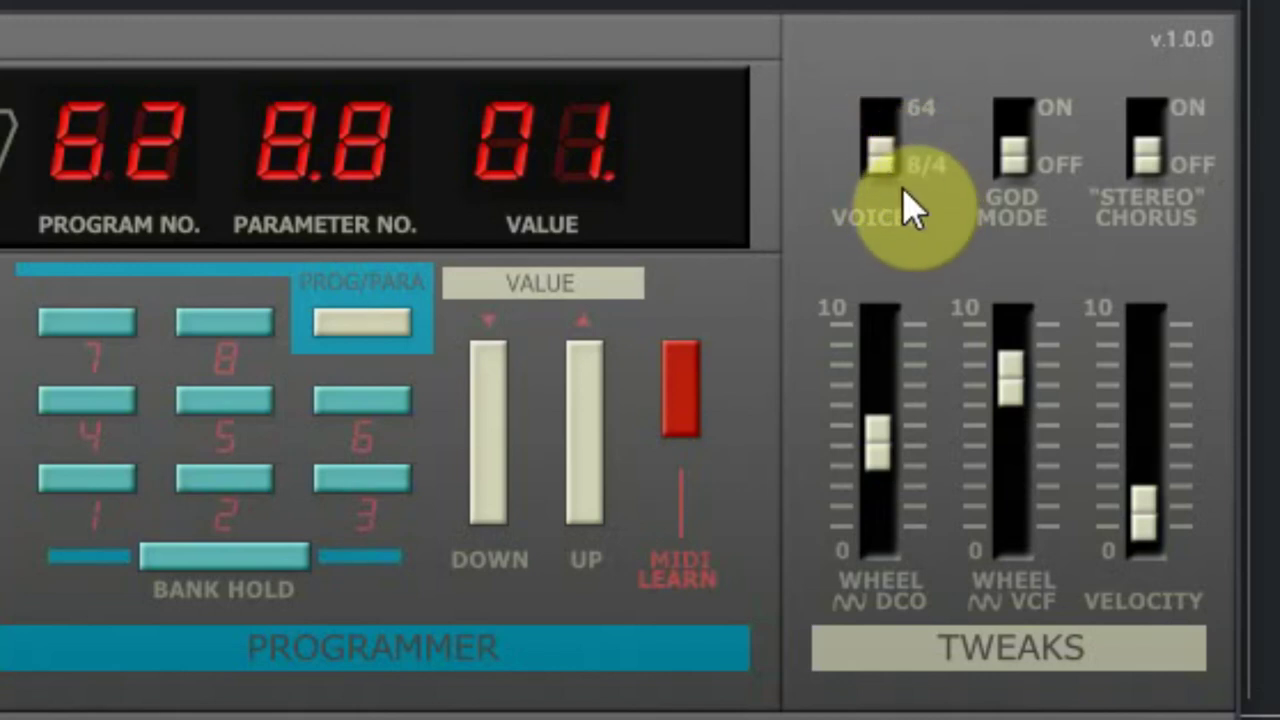
pyautogui.click(882, 155)
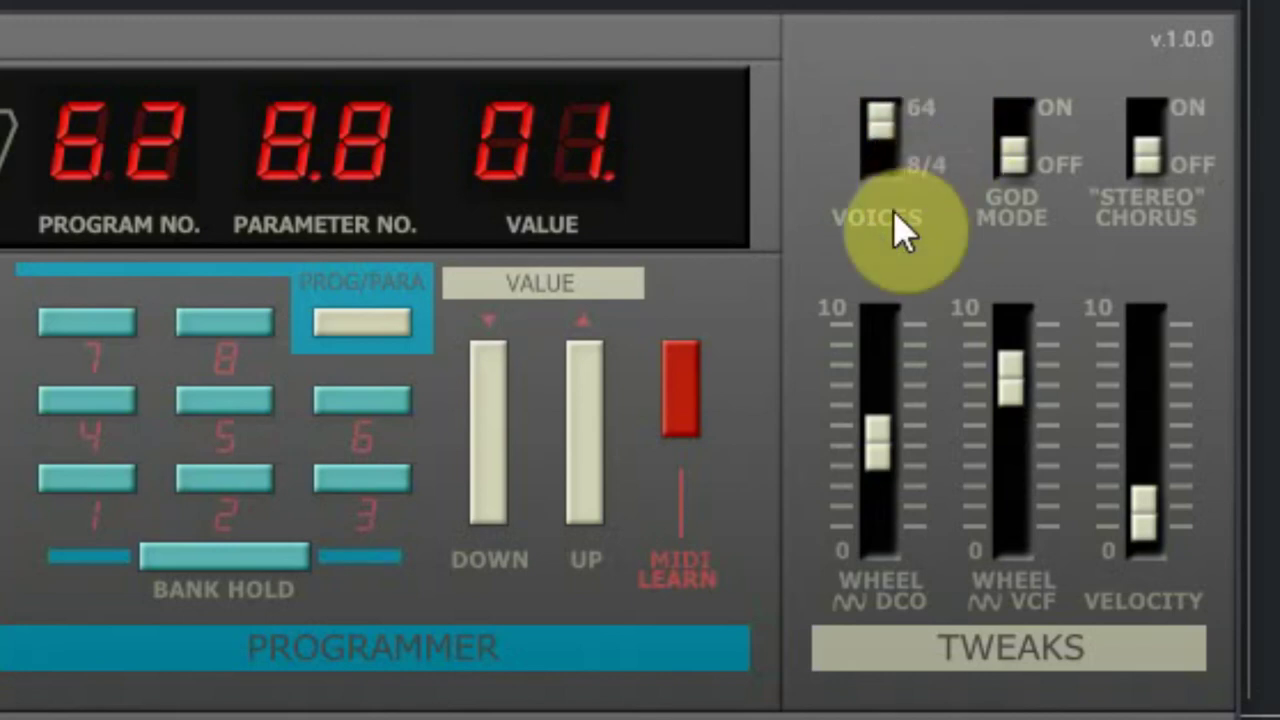
pyautogui.click(1018, 158)
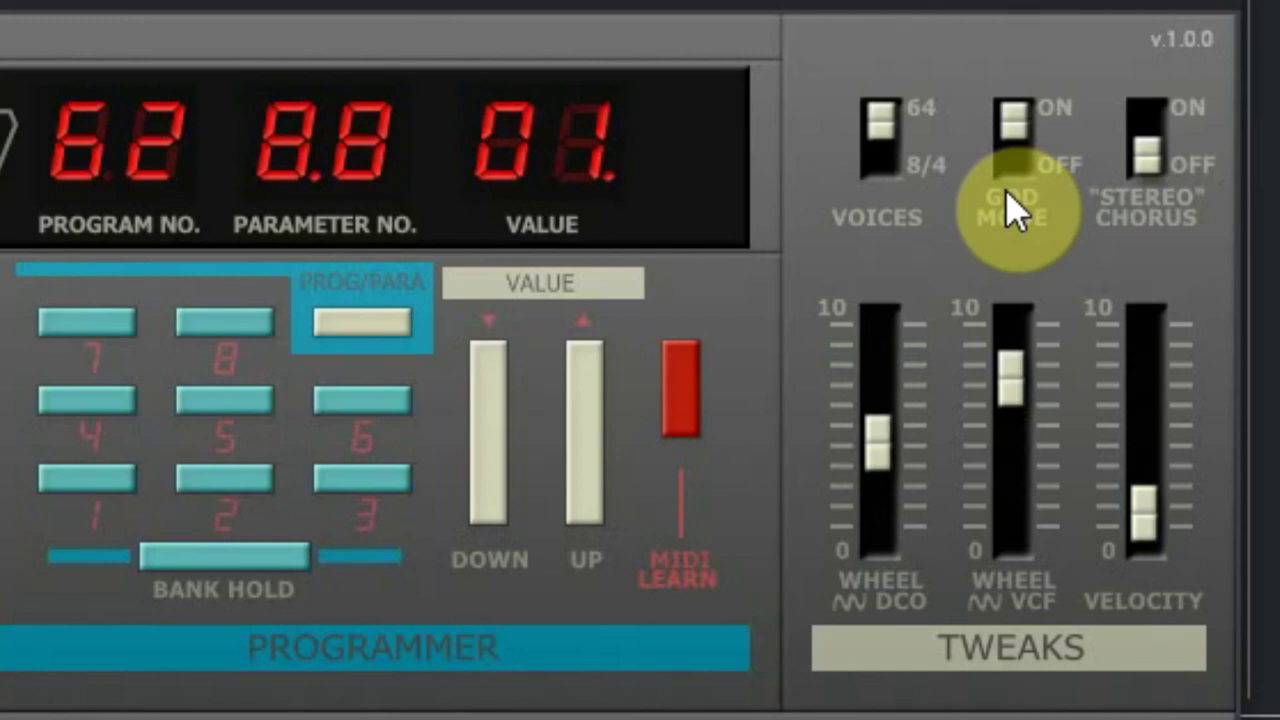
pyautogui.click(1144, 168)
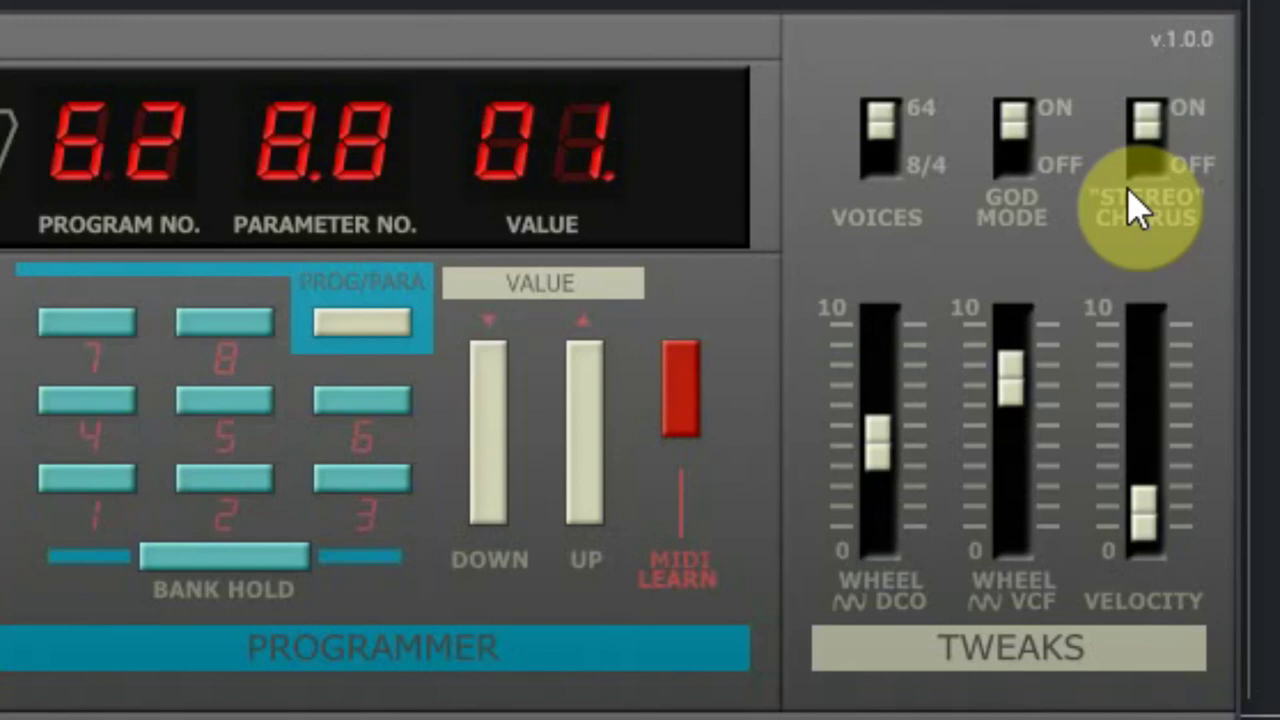
pyautogui.moveTo(1150, 512)
pyautogui.mouseDown()
pyautogui.moveTo(1184, 366)
pyautogui.moveTo(1149, 520)
pyautogui.moveTo(1157, 371)
pyautogui.moveTo(1150, 512)
pyautogui.mouseUp()
pyautogui.click(684, 390)
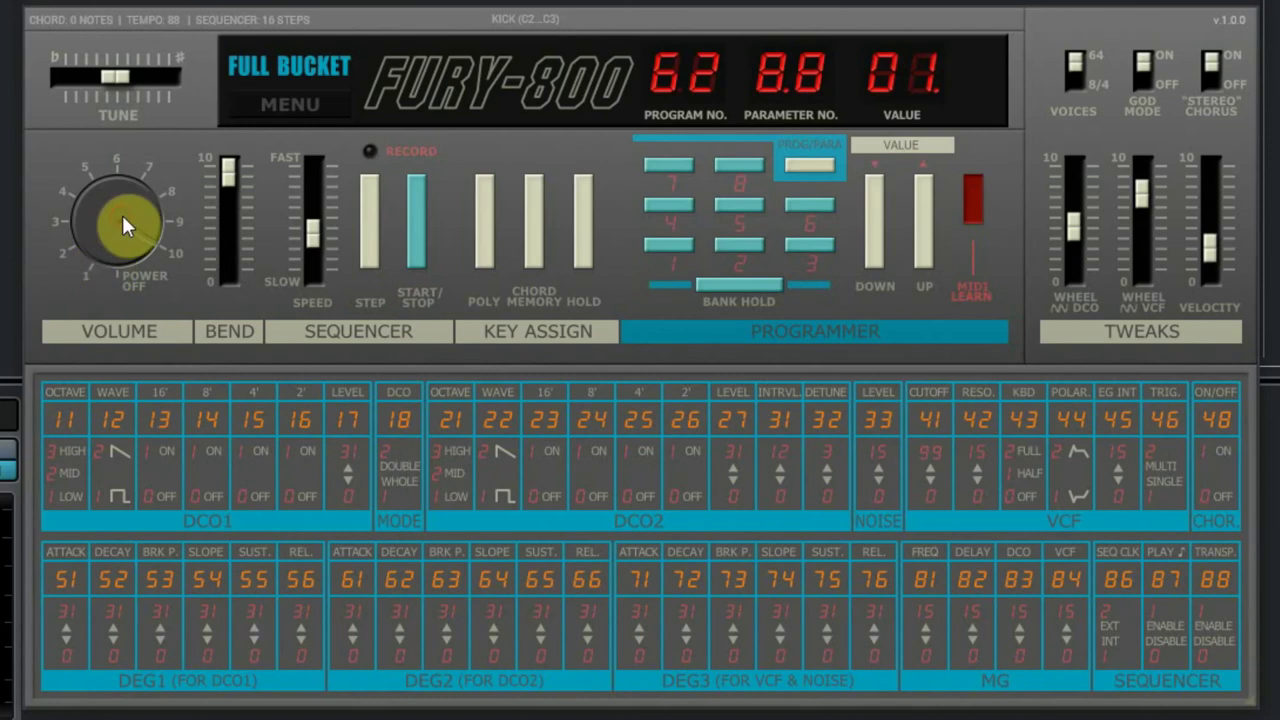
# Assign the Volume knob to a MIDI controller, leaving Window Size unchanged
pyautogui.click(122, 217)
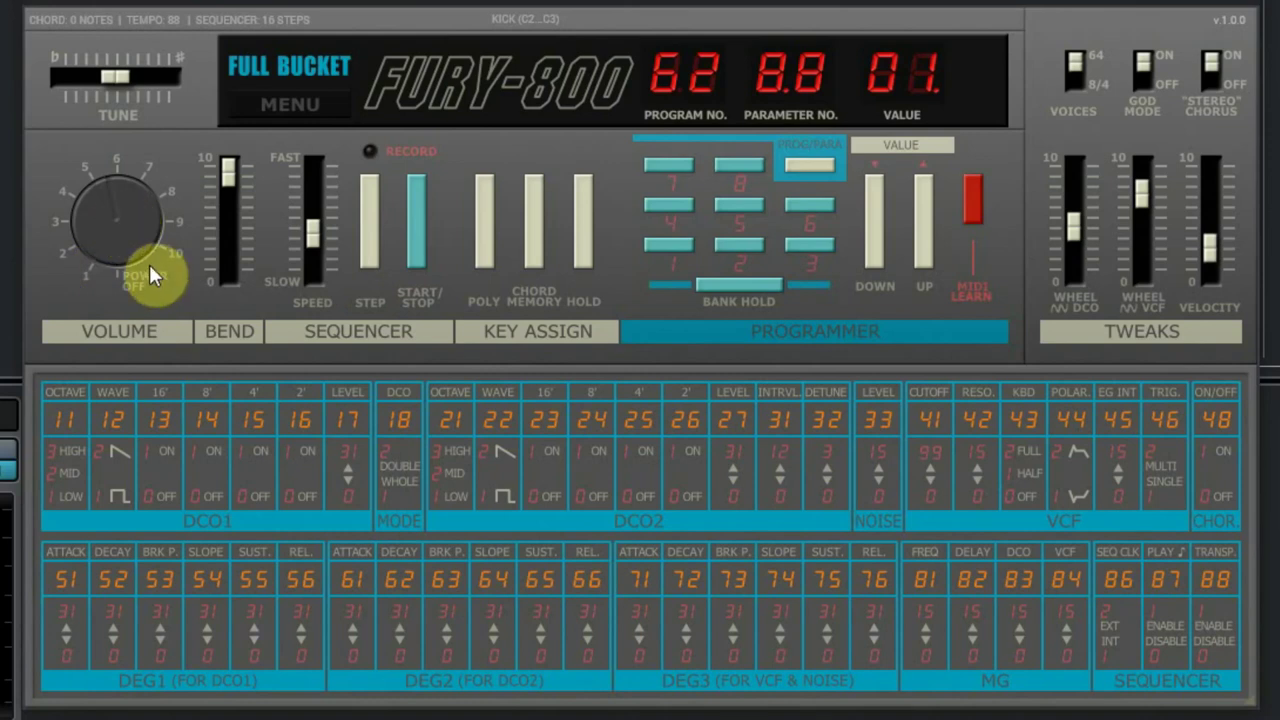
pyautogui.click(290, 104)
pyautogui.moveTo(414, 528)
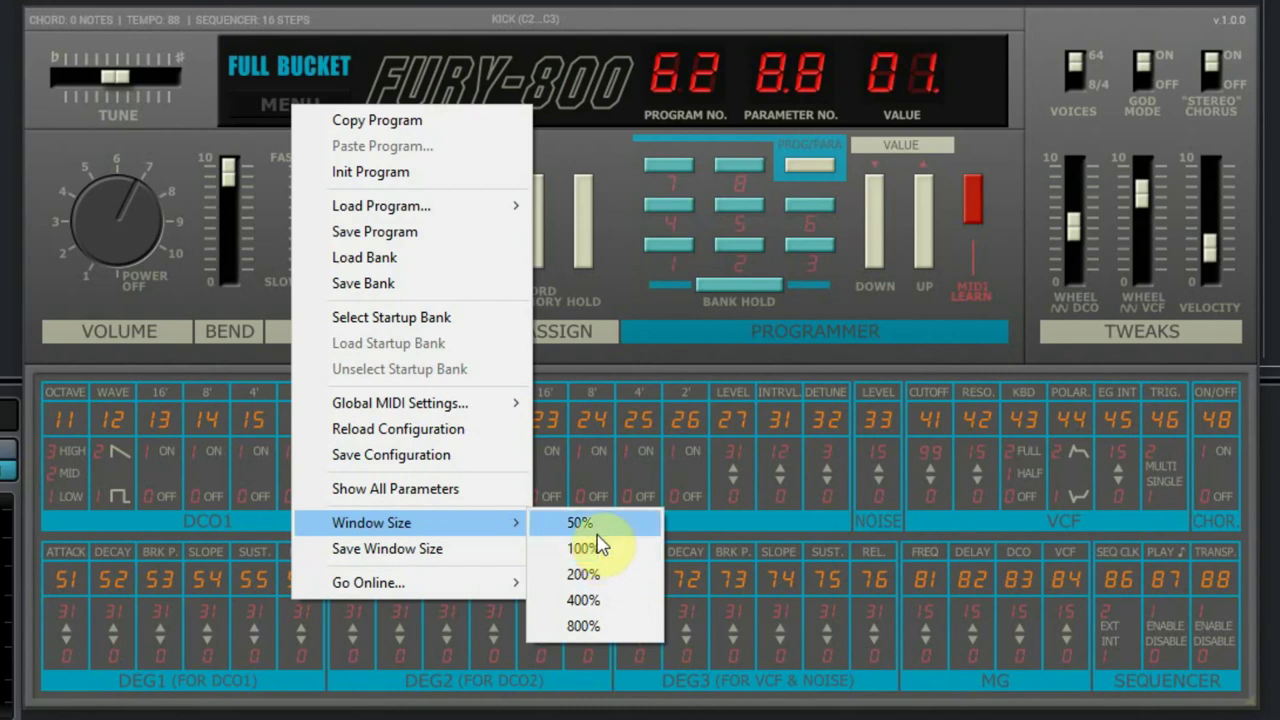
pyautogui.click(601, 152)
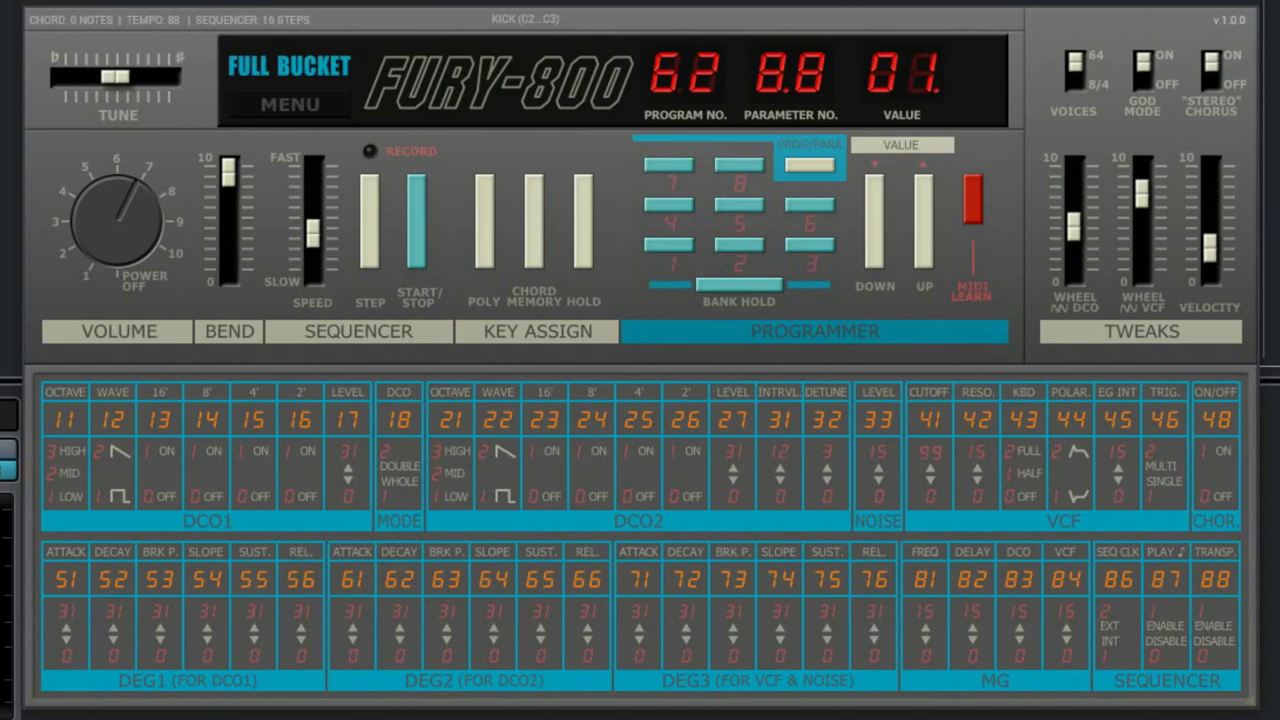
# Load program 11, FILTER SAWS, from program-entry mode
pyautogui.click(809, 163)
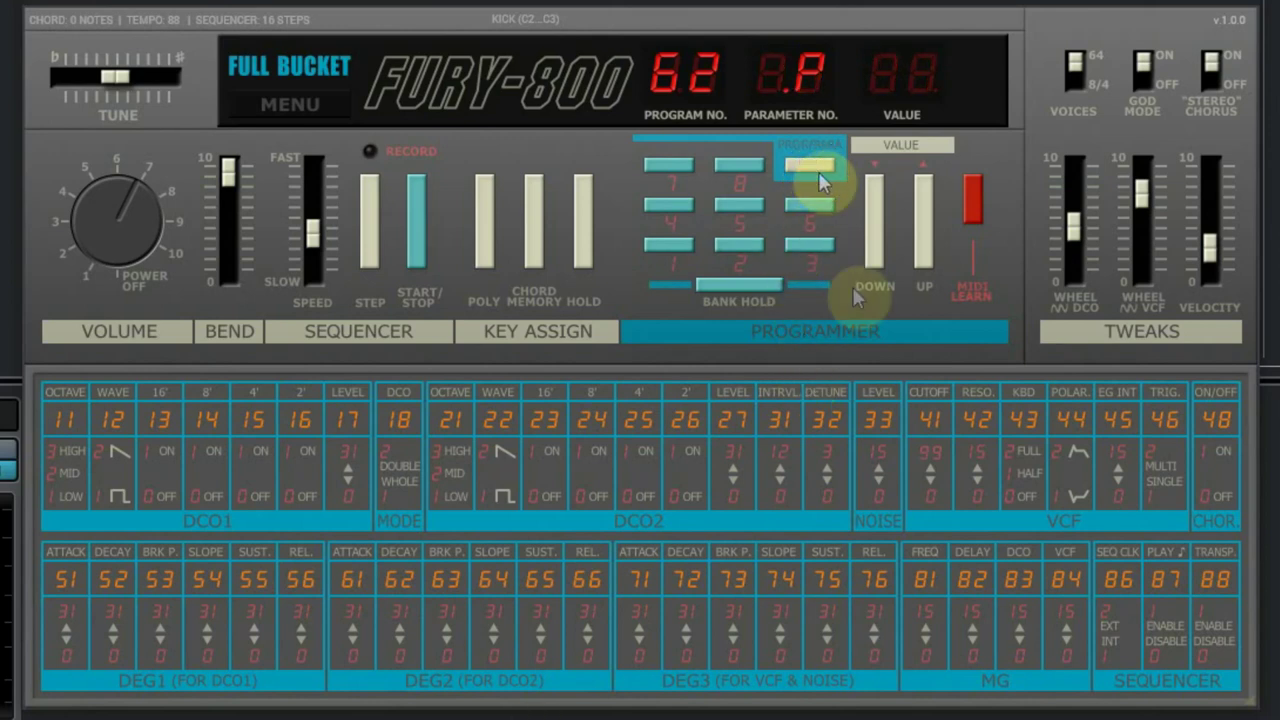
pyautogui.click(676, 244)
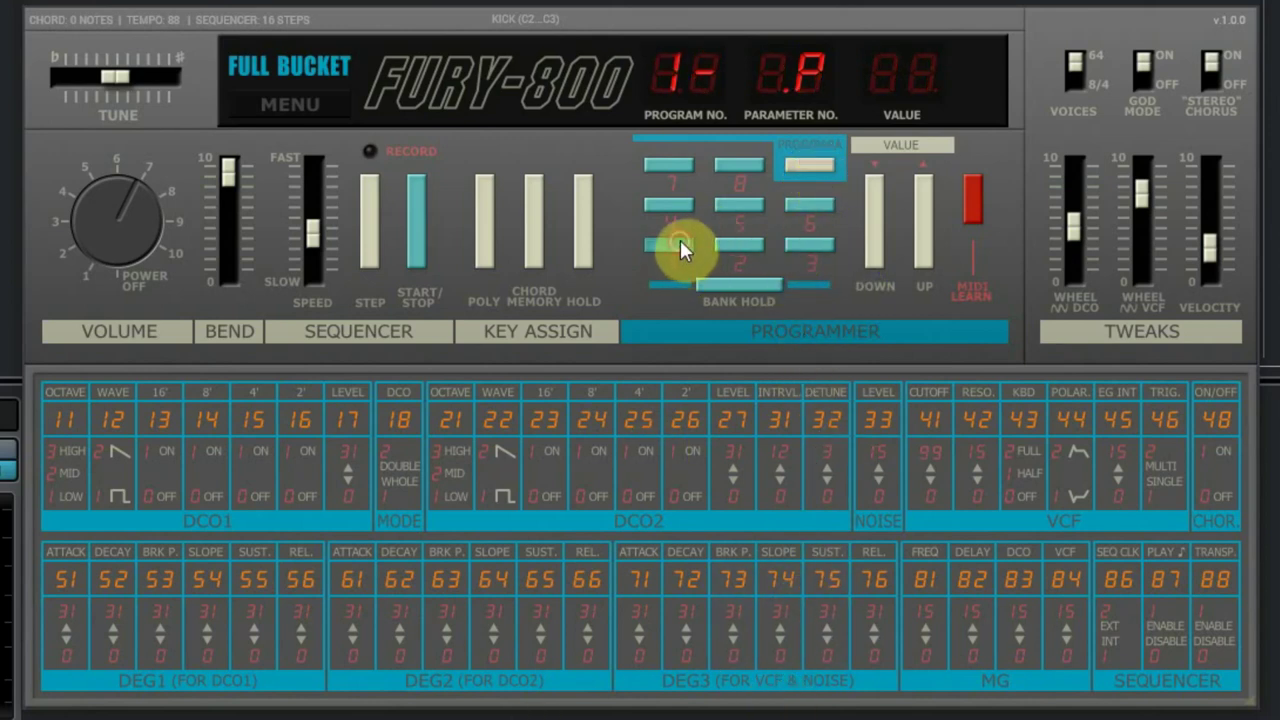
pyautogui.click(680, 240)
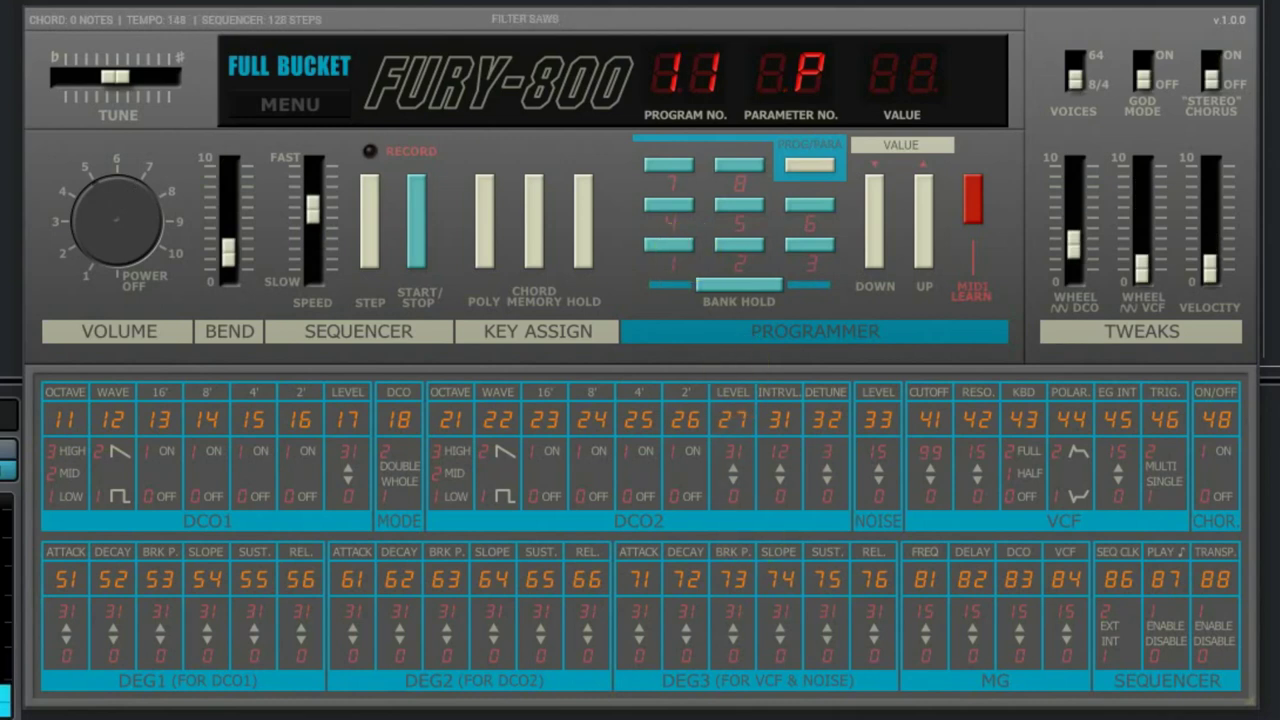